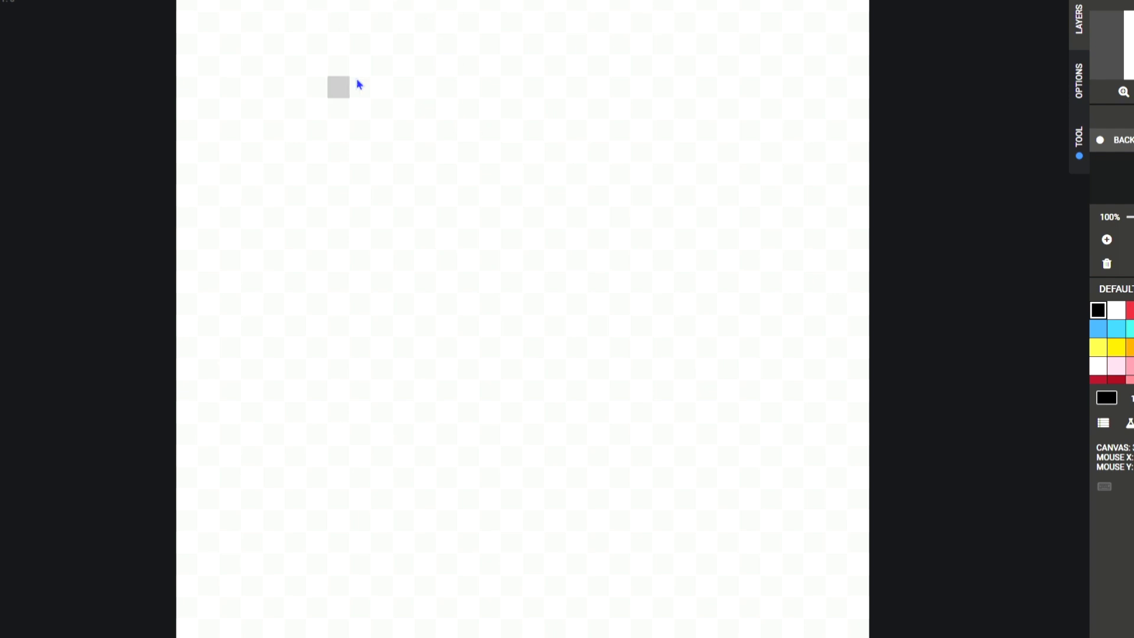
Redo and re-undo the earlier stroke, then paint a tall black eye bar
left_click(317, 13)
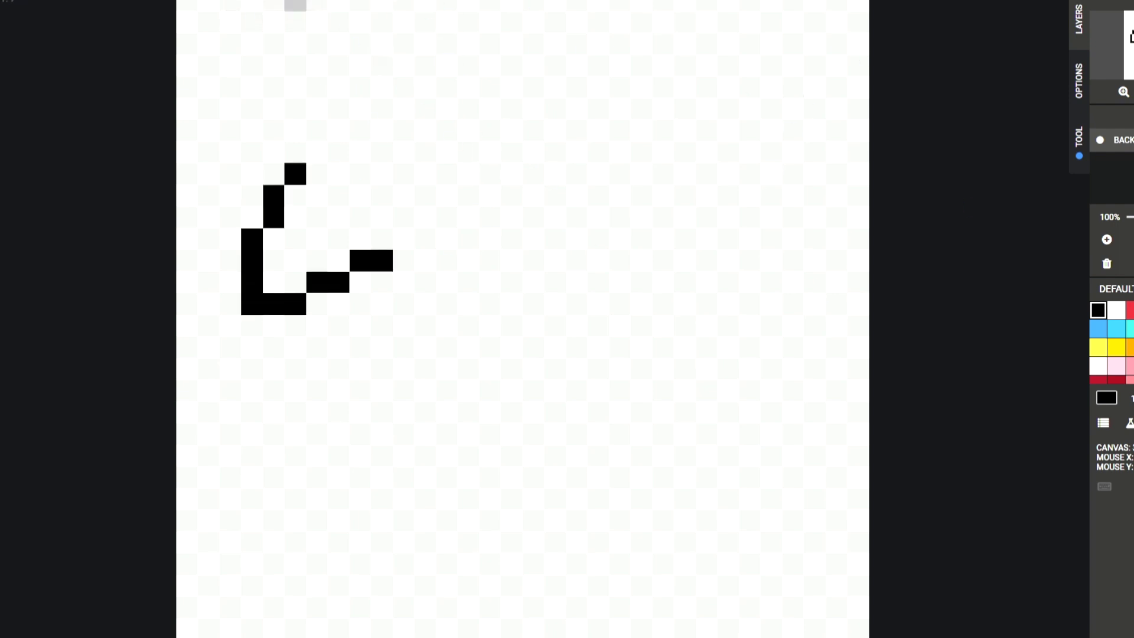
left_click(244, 10)
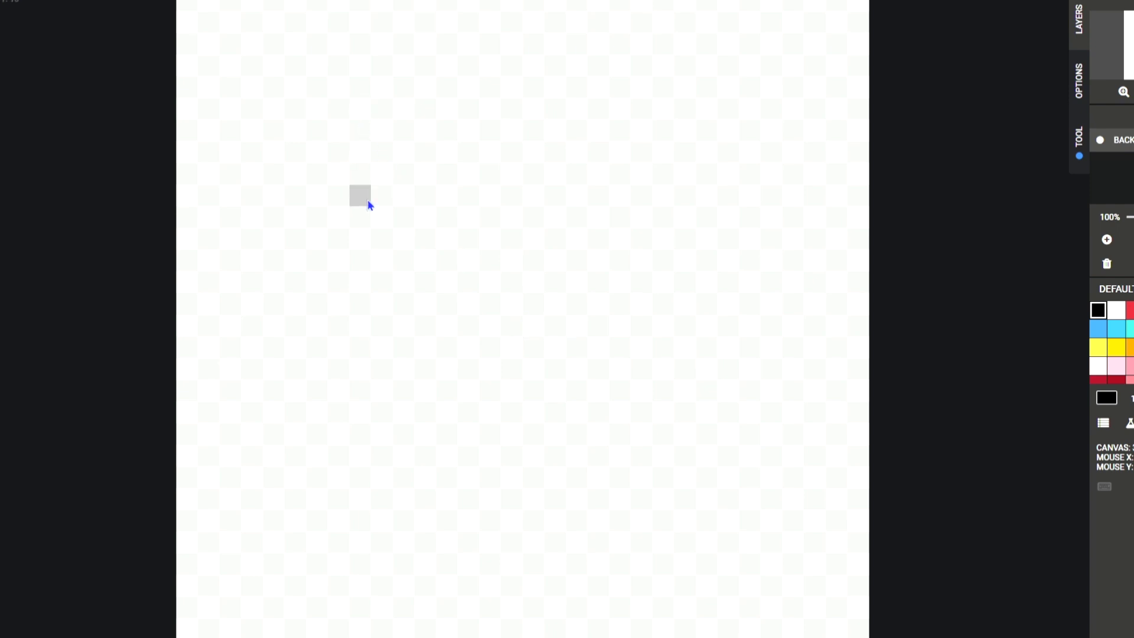
left_click_drag(364, 201, 359, 244)
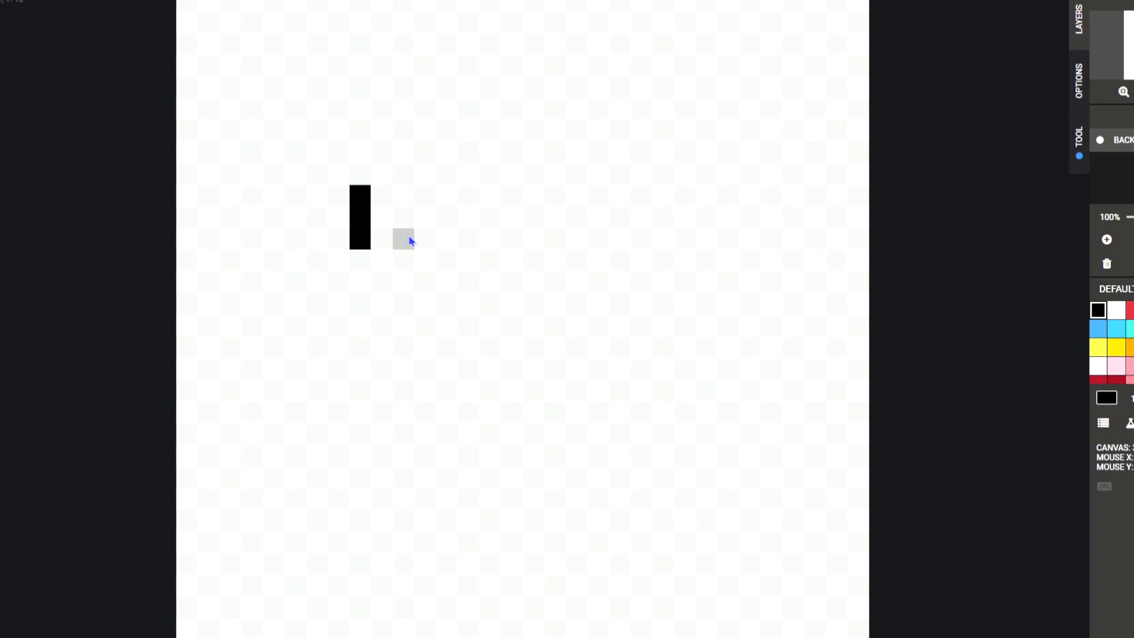
left_click_drag(362, 262, 363, 326)
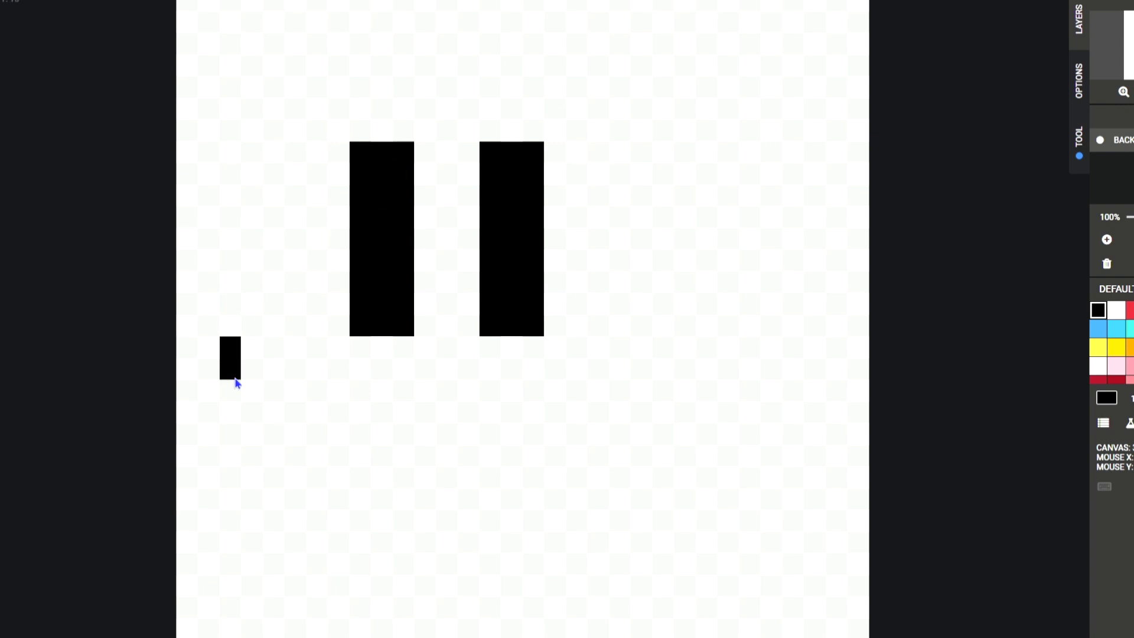
Paint a thick black L-shaped mouth, undoing a stray diagonal line and filling its gaps
mouse_move(237, 384)
left_mouse_down()
mouse_move(382, 503)
mouse_move(425, 521)
left_mouse_up()
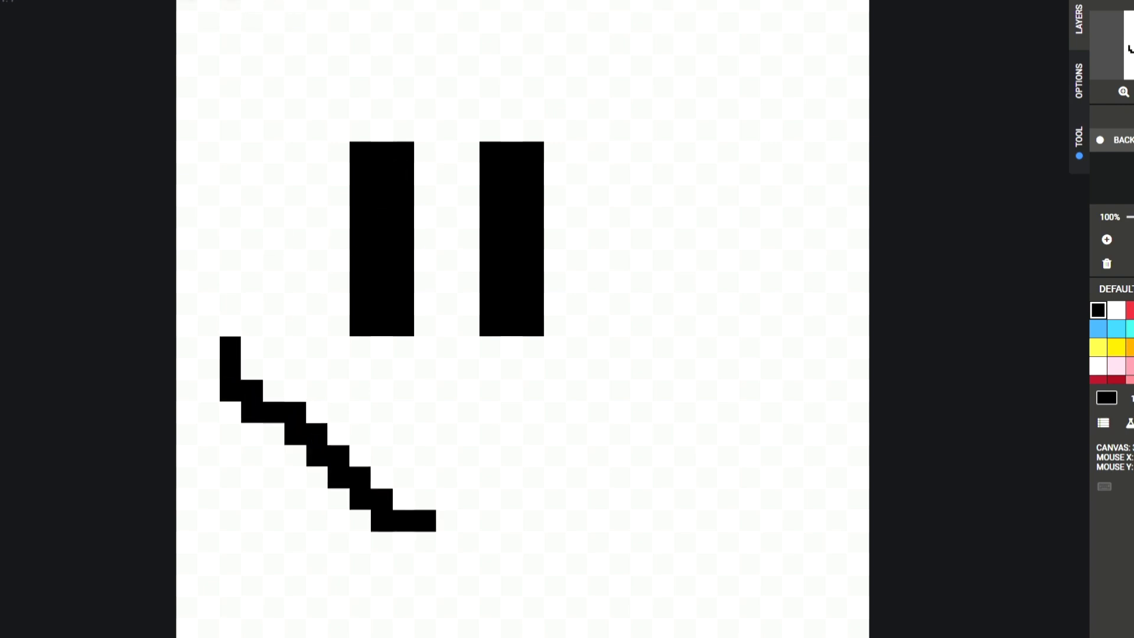
key("ctrl+z")
mouse_move(211, 368)
left_mouse_down()
mouse_move(218, 490)
mouse_move(233, 528)
mouse_move(391, 528)
left_mouse_up()
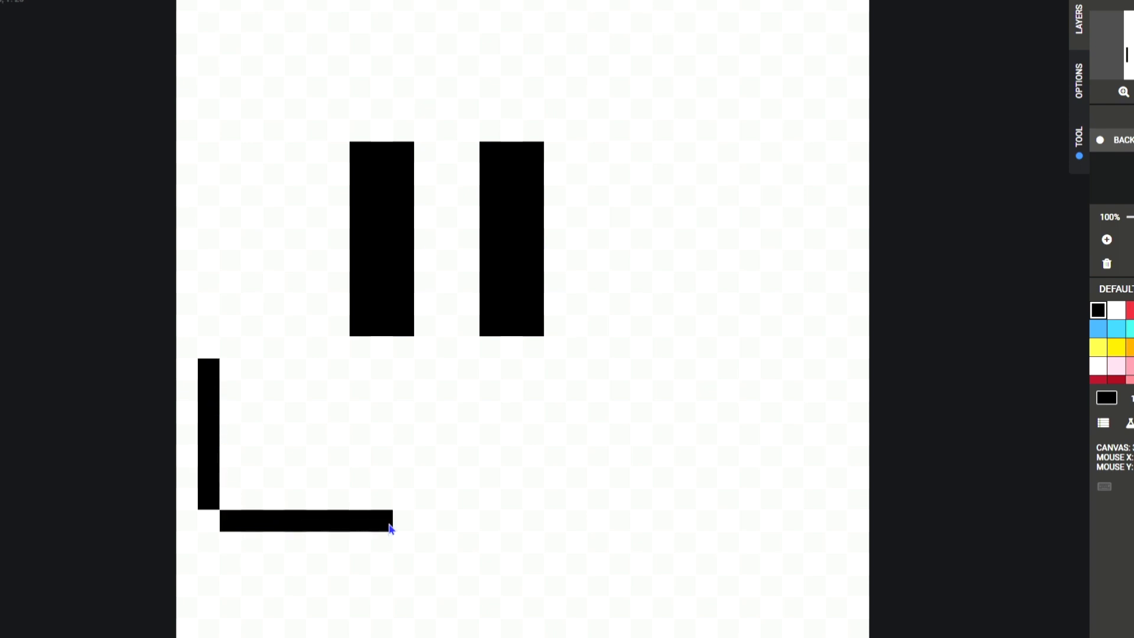
mouse_move(478, 529)
left_mouse_down()
mouse_move(539, 530)
mouse_move(539, 484)
mouse_move(516, 469)
mouse_move(327, 490)
mouse_move(260, 483)
mouse_move(235, 369)
left_mouse_up()
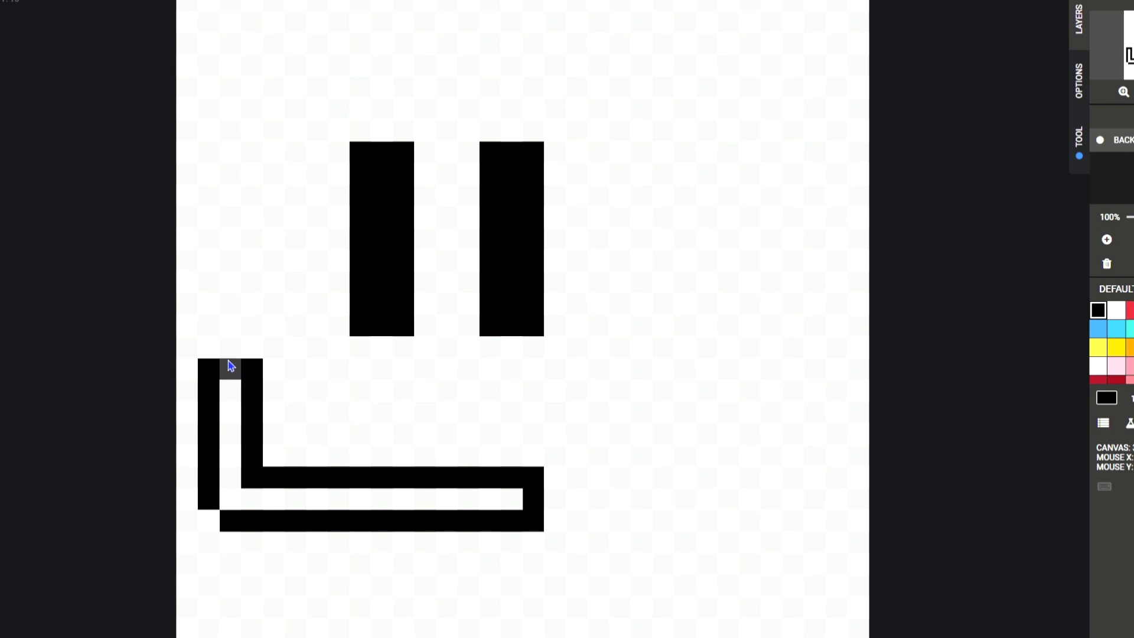
left_click(232, 355)
left_click(553, 498)
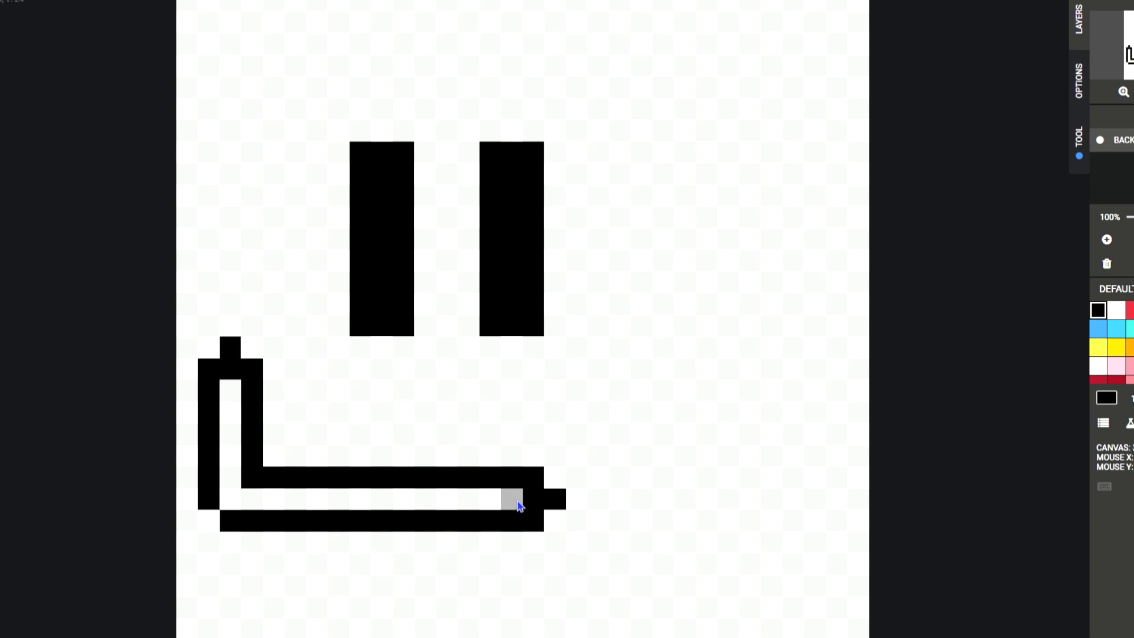
left_click_drag(520, 498, 394, 496)
left_click(385, 499)
mouse_move(230, 499)
left_mouse_down()
mouse_move(347, 508)
mouse_move(335, 513)
mouse_move(251, 347)
left_mouse_up()
left_click(555, 477)
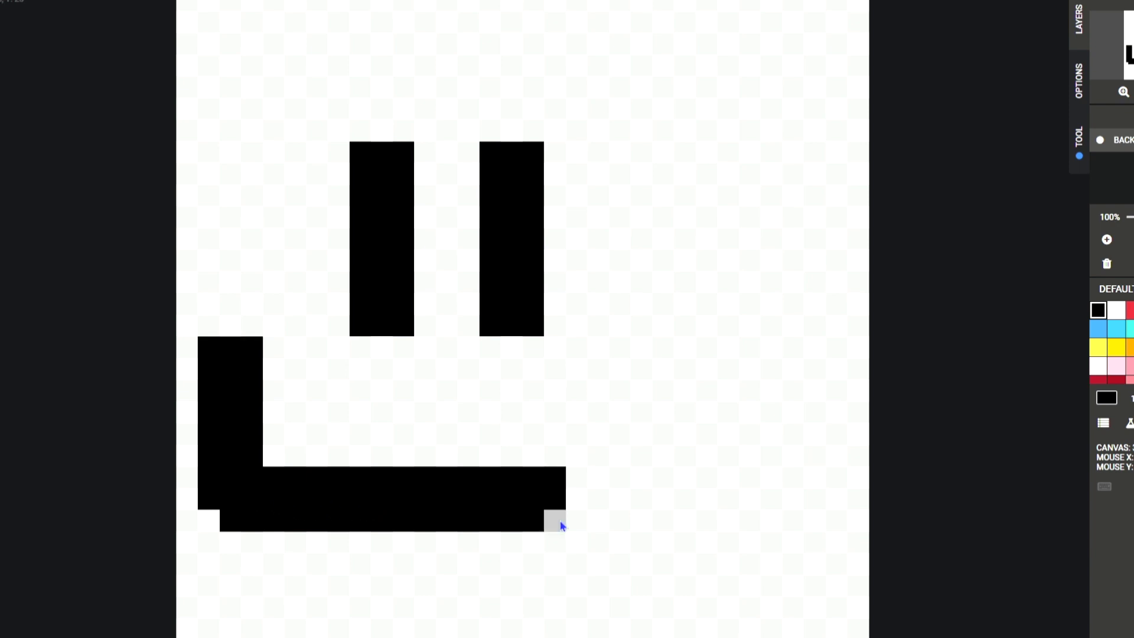
Lengthen both eyes by one row and thicken the mouth's inner corner, erasing its bottom-left cell
left_click(363, 352)
left_click_drag(394, 350, 408, 350)
left_click(490, 349)
left_click(511, 350)
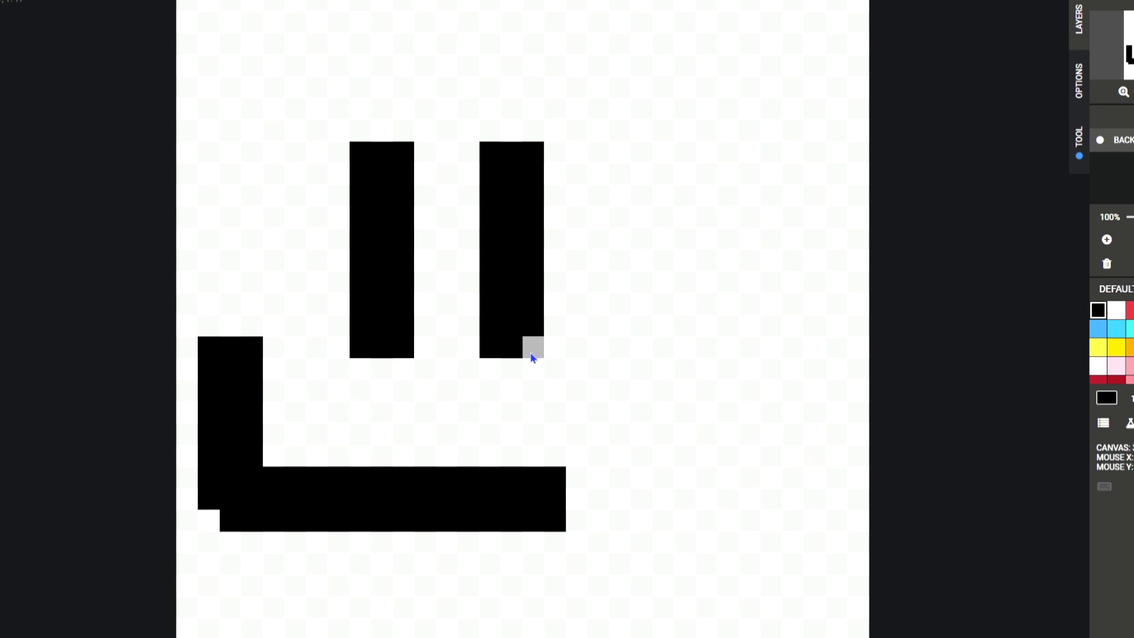
left_click(527, 353)
right_click(215, 520)
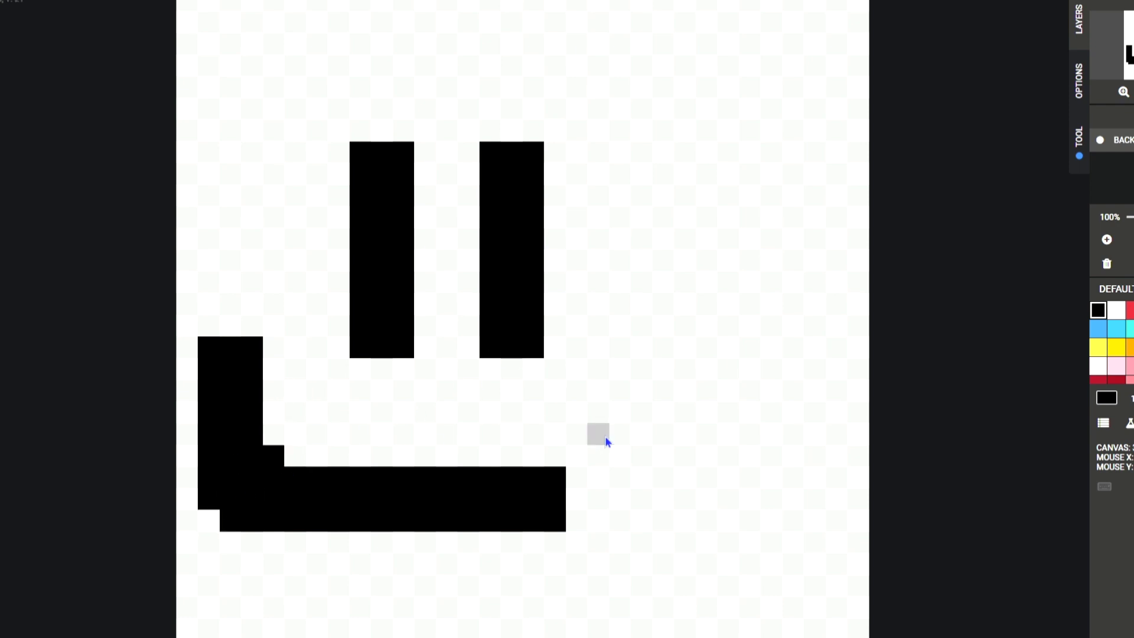
mouse_move(273, 456)
left_mouse_down()
mouse_move(294, 466)
mouse_move(535, 458)
left_mouse_up()
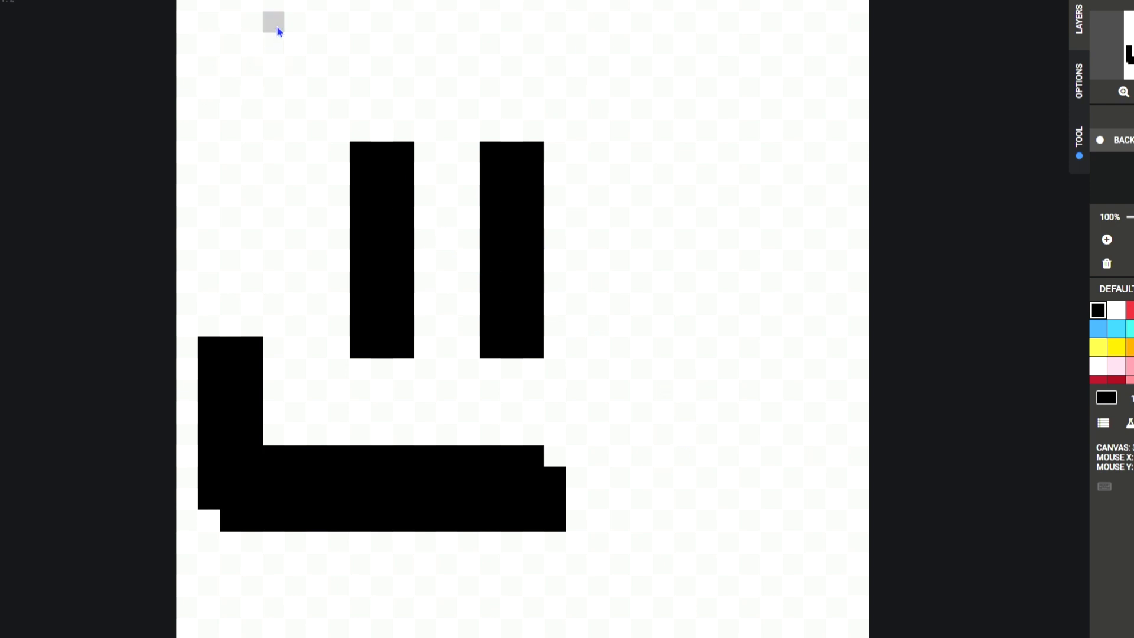
Draw the black outline along the top row, step diagonally at the corner, then run it down the right side
mouse_move(277, 25)
left_mouse_down()
mouse_move(603, 25)
mouse_move(661, 30)
mouse_move(693, 53)
left_mouse_up()
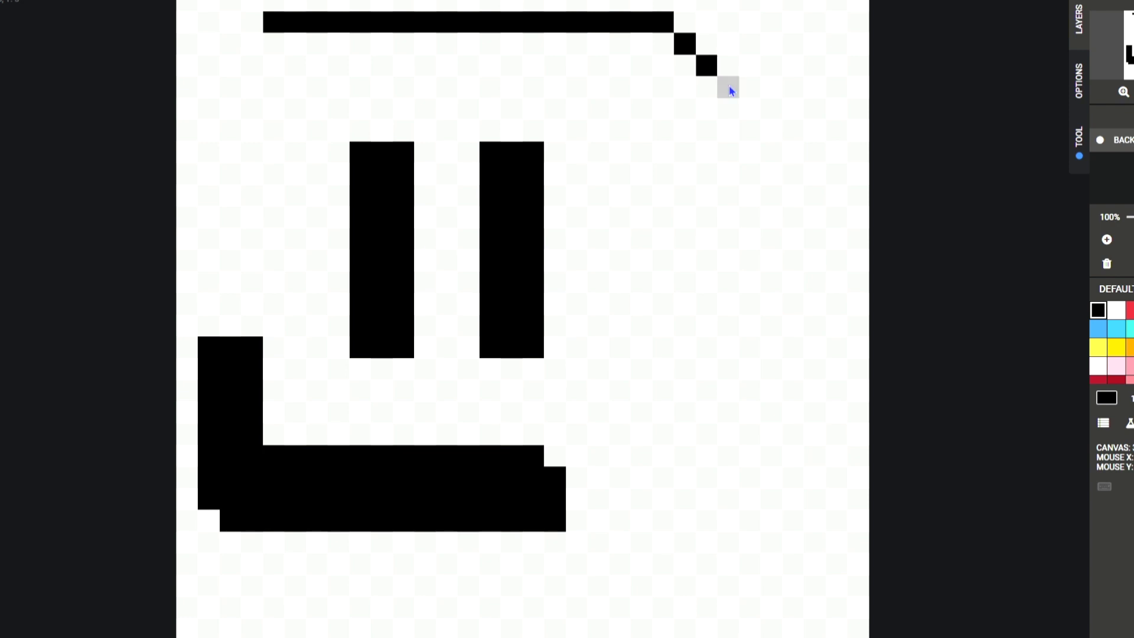
mouse_move(759, 123)
left_mouse_down()
mouse_move(772, 164)
mouse_move(770, 230)
left_mouse_up()
left_click(773, 168)
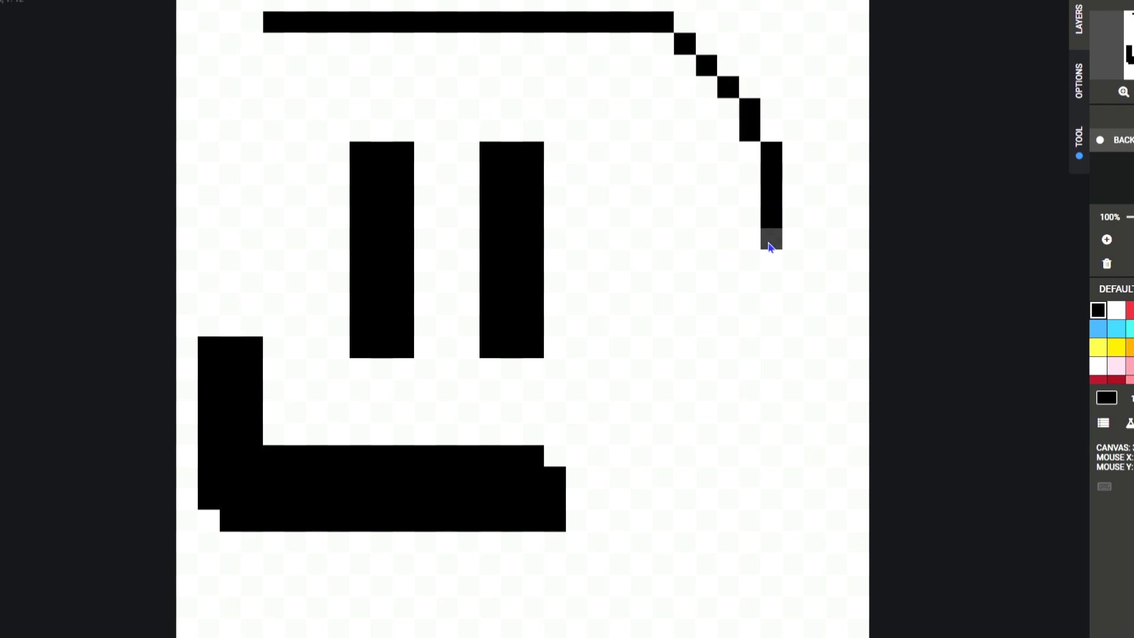
left_click_drag(766, 454, 769, 586)
left_click(770, 587)
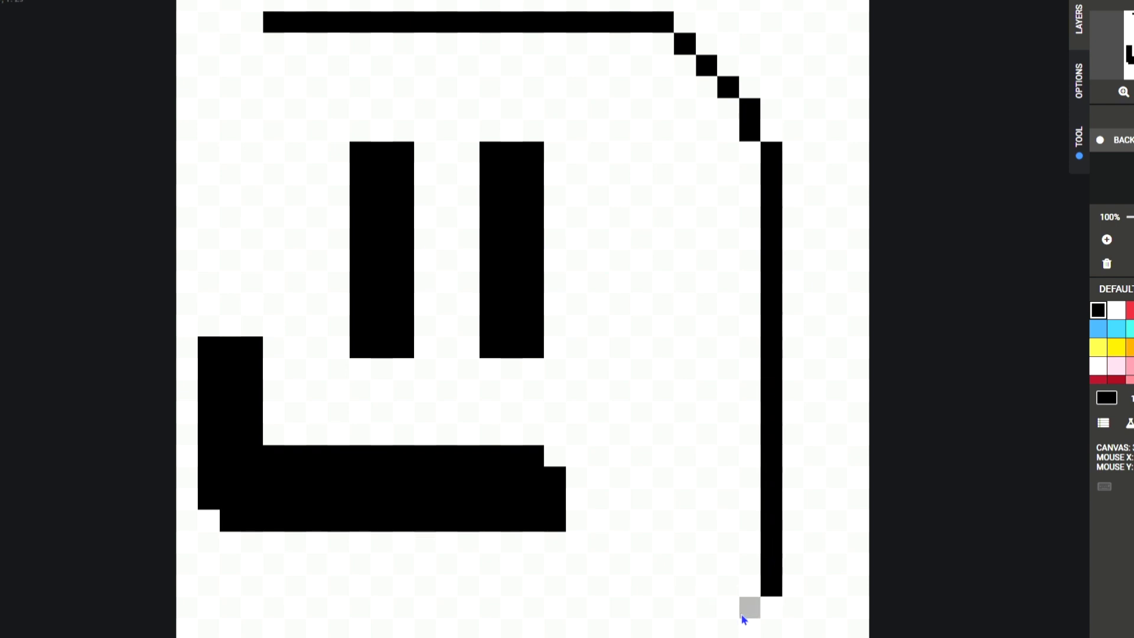
left_click(748, 618)
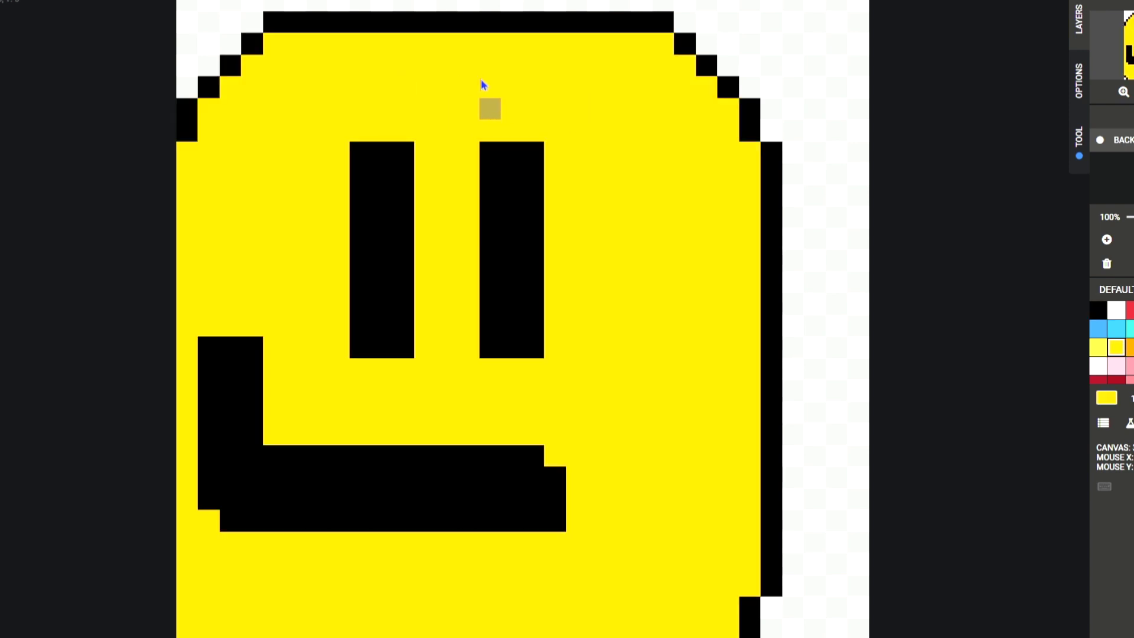
Bucket-fill the face with light yellow, brown and dark red before settling on green; close the ad
left_click(1098, 347)
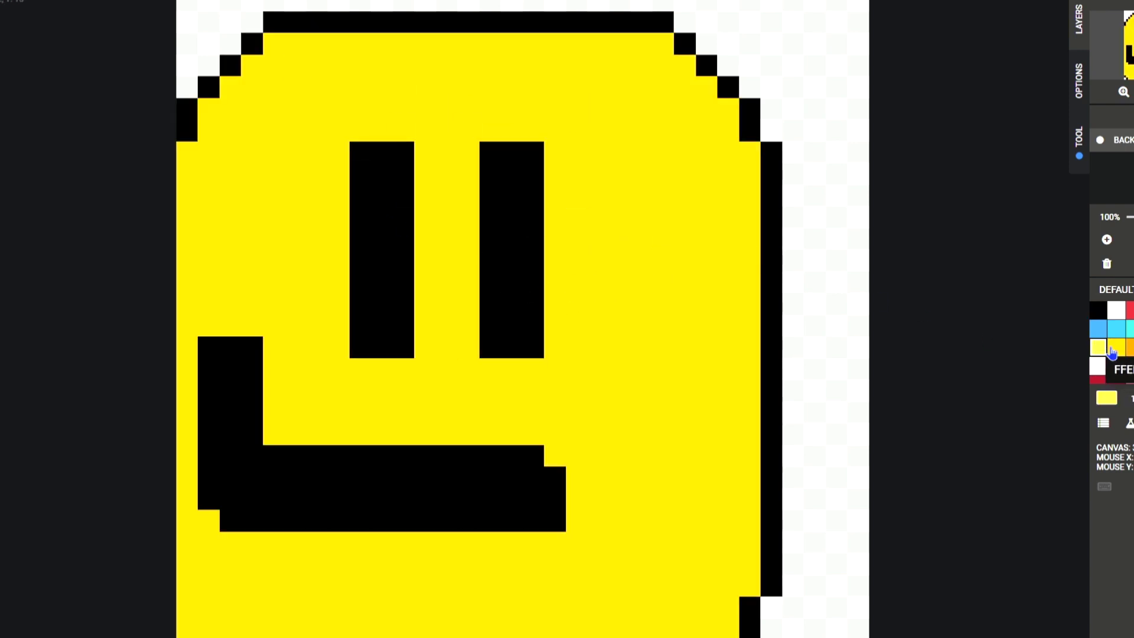
left_click(340, 43)
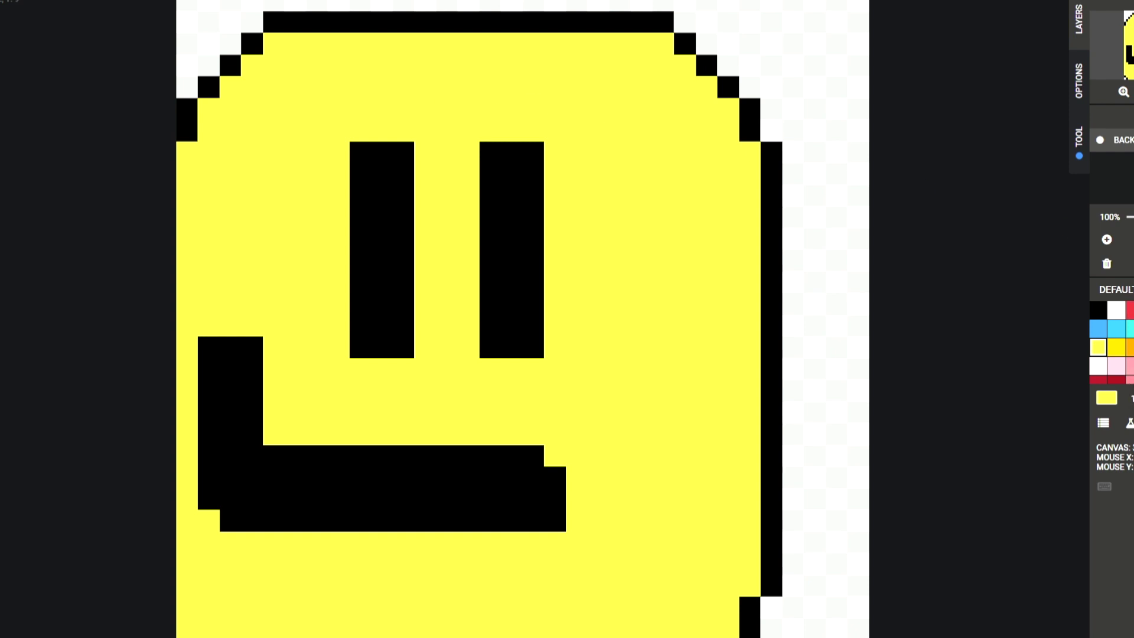
left_click(617, 260)
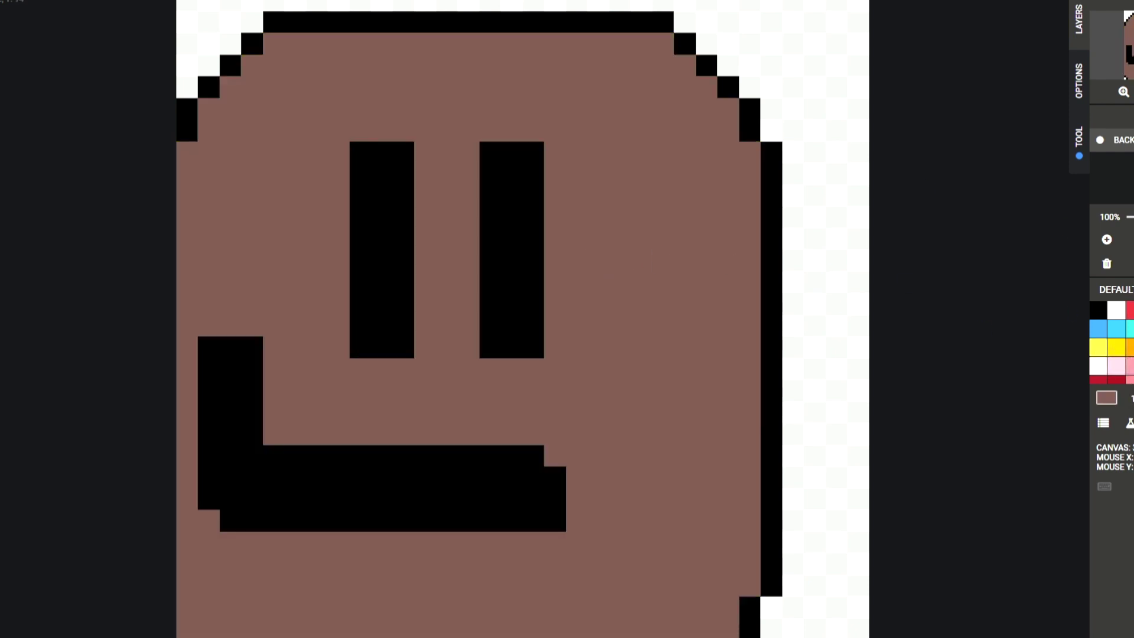
left_click(1117, 380)
left_click(685, 261)
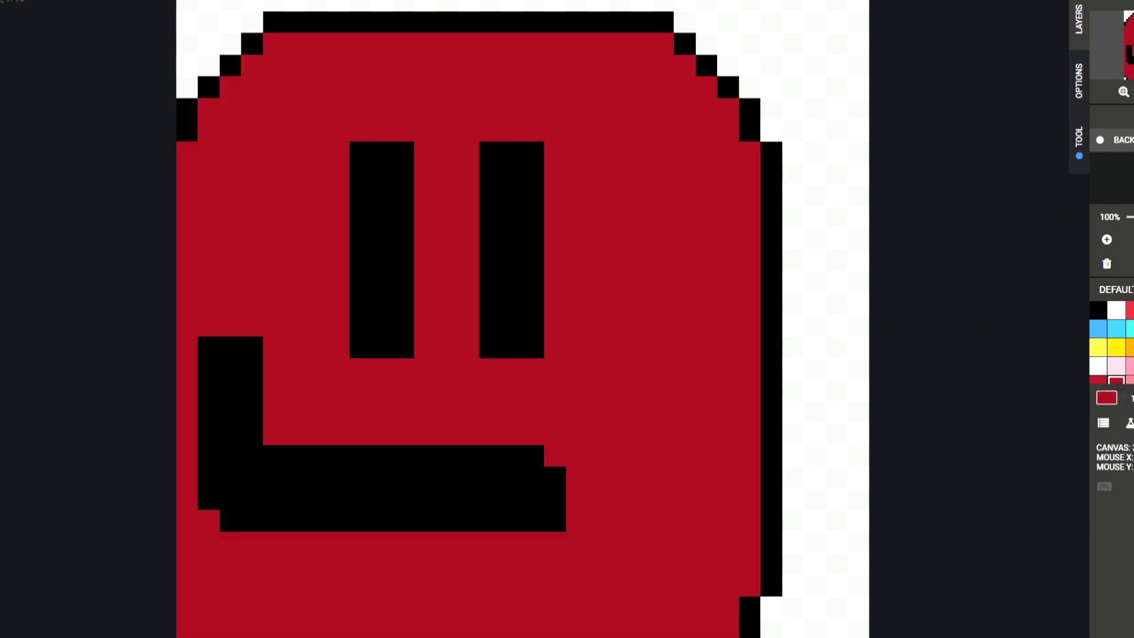
left_click(1131, 347)
left_click(662, 259)
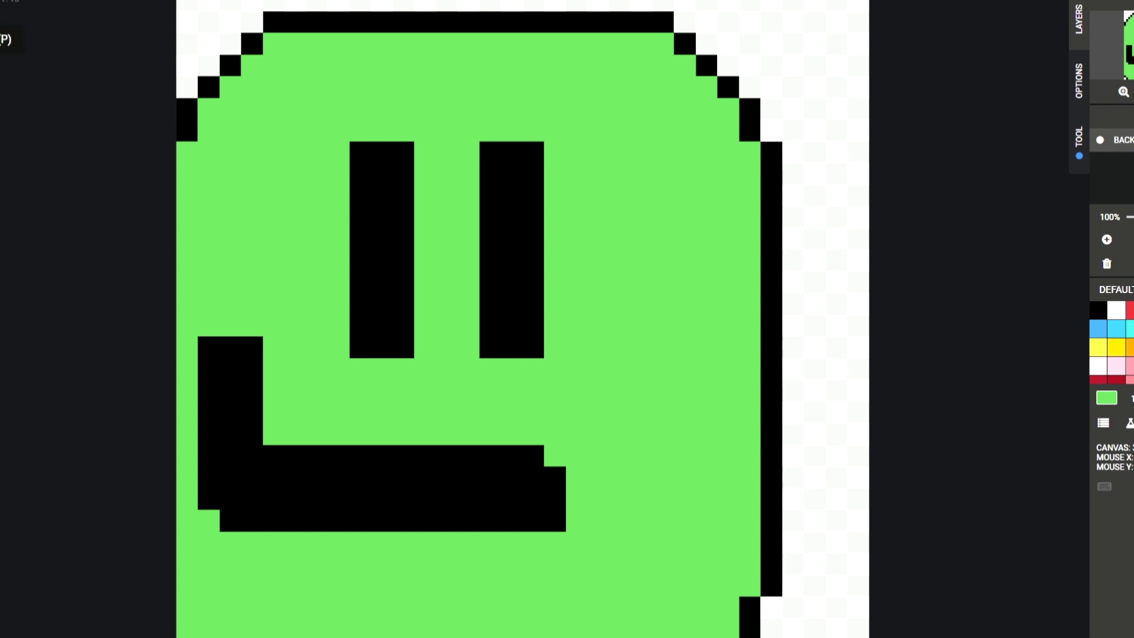
left_click(704, 621)
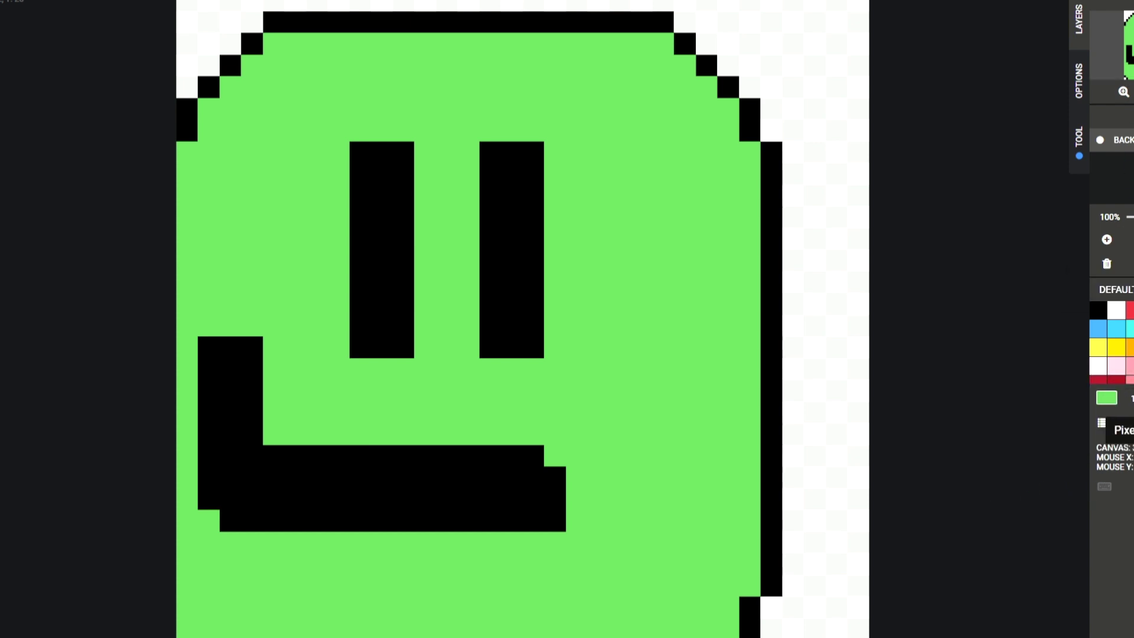
Switch to dark green and paint a small highlight bar near the face's top right
key("Down")
key("Down")
key("Down")
key("Down")
key("Down")
key("Down")
key("Down")
key("Down")
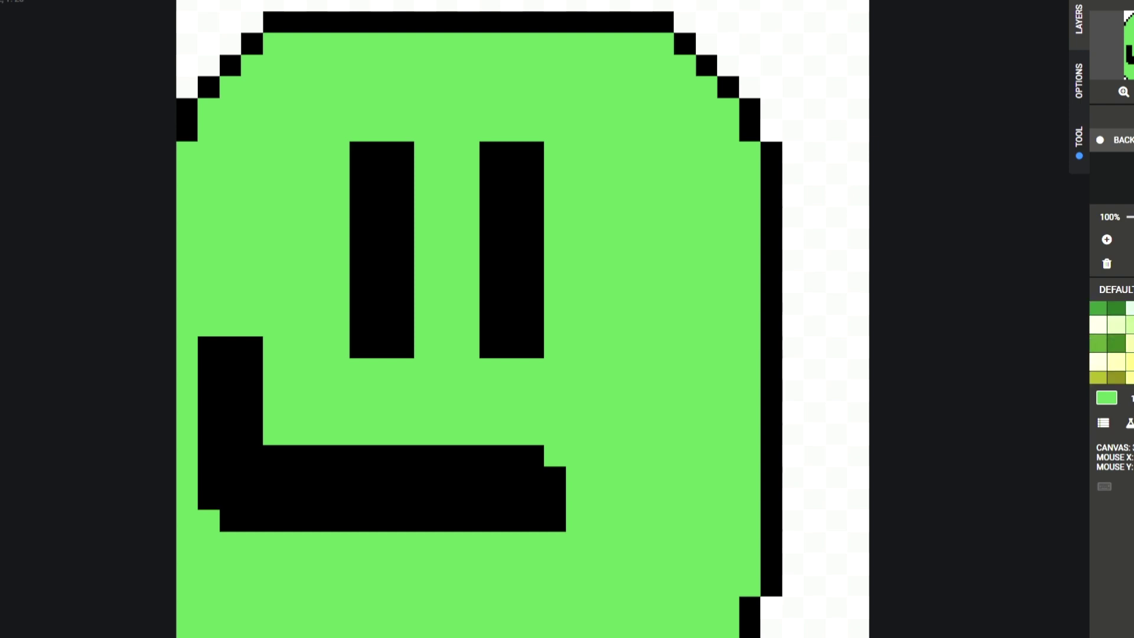
left_click(1116, 343)
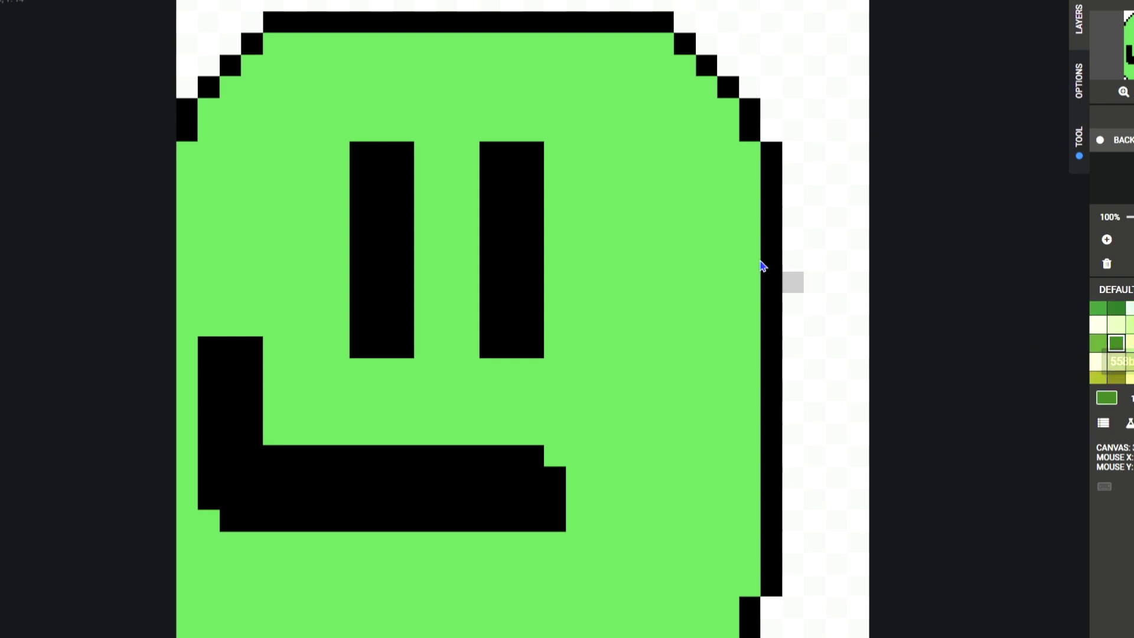
left_click_drag(582, 88, 625, 131)
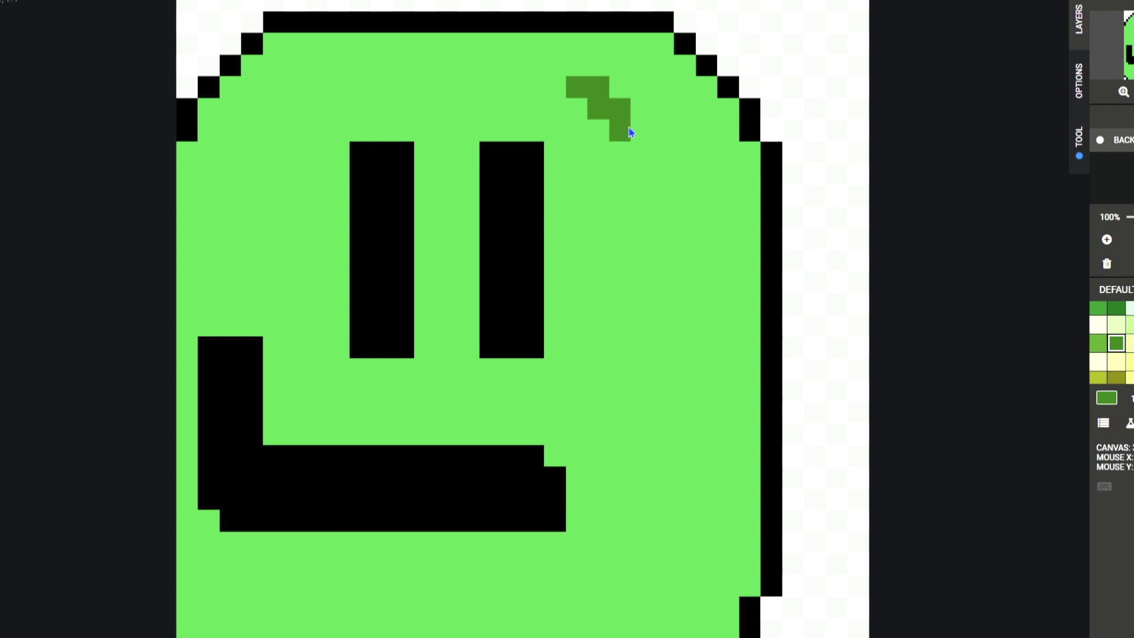
key("ctrl+z")
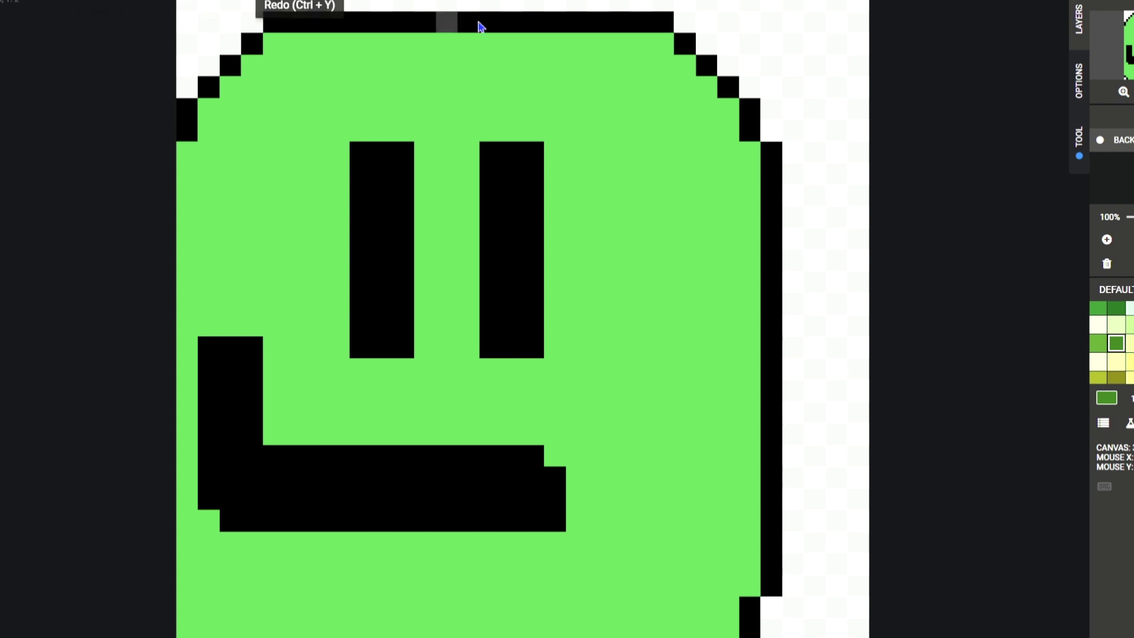
left_click_drag(602, 111, 636, 110)
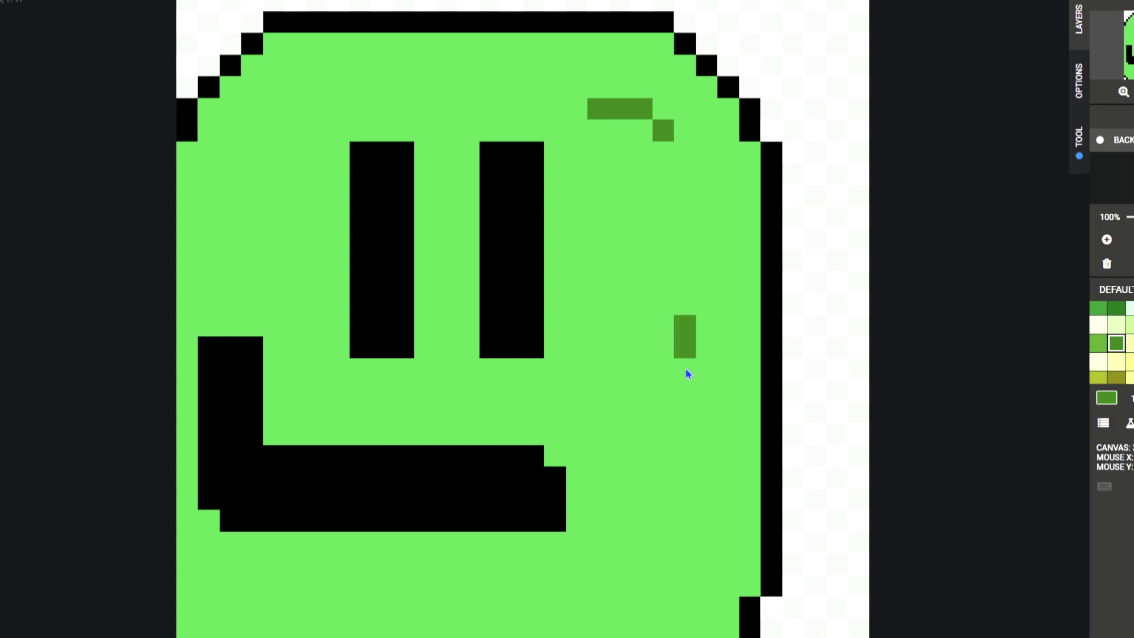
left_click(662, 434)
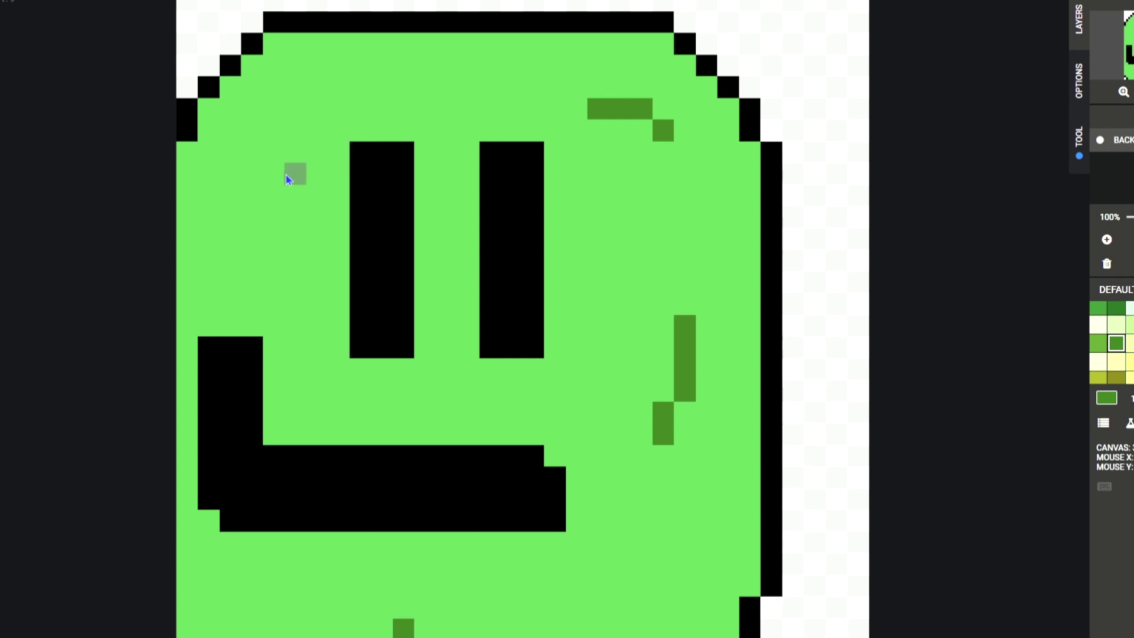
Replace trial shading strokes with a three-pixel dark green mark on the left cheek
mouse_move(232, 237)
left_mouse_down()
mouse_move(230, 189)
mouse_move(252, 173)
mouse_move(253, 152)
left_mouse_up()
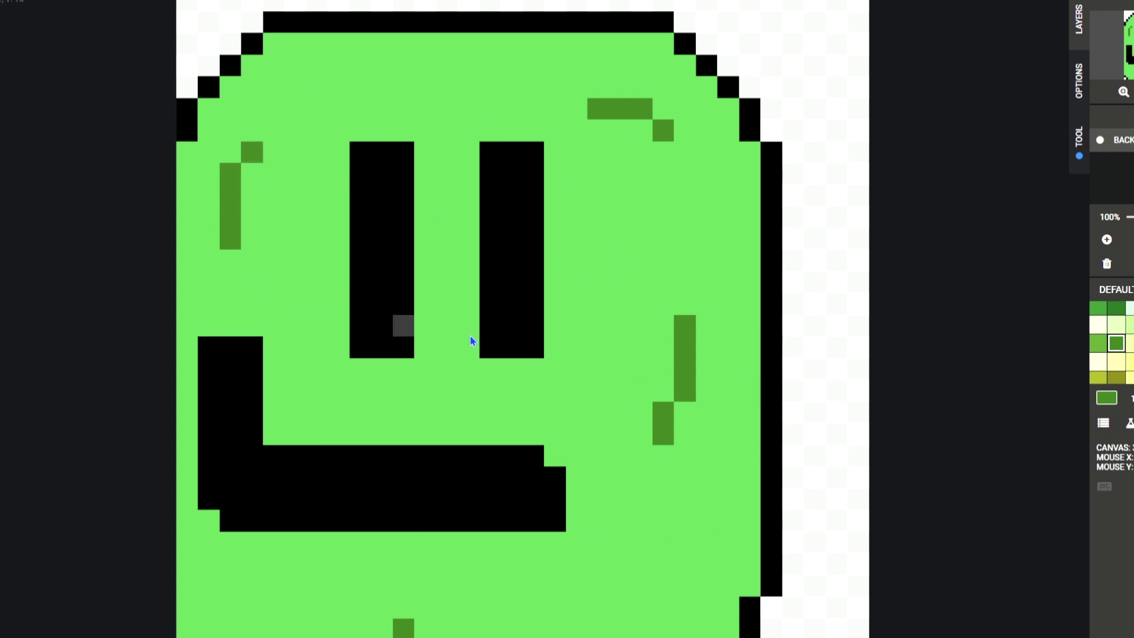
left_click(555, 368)
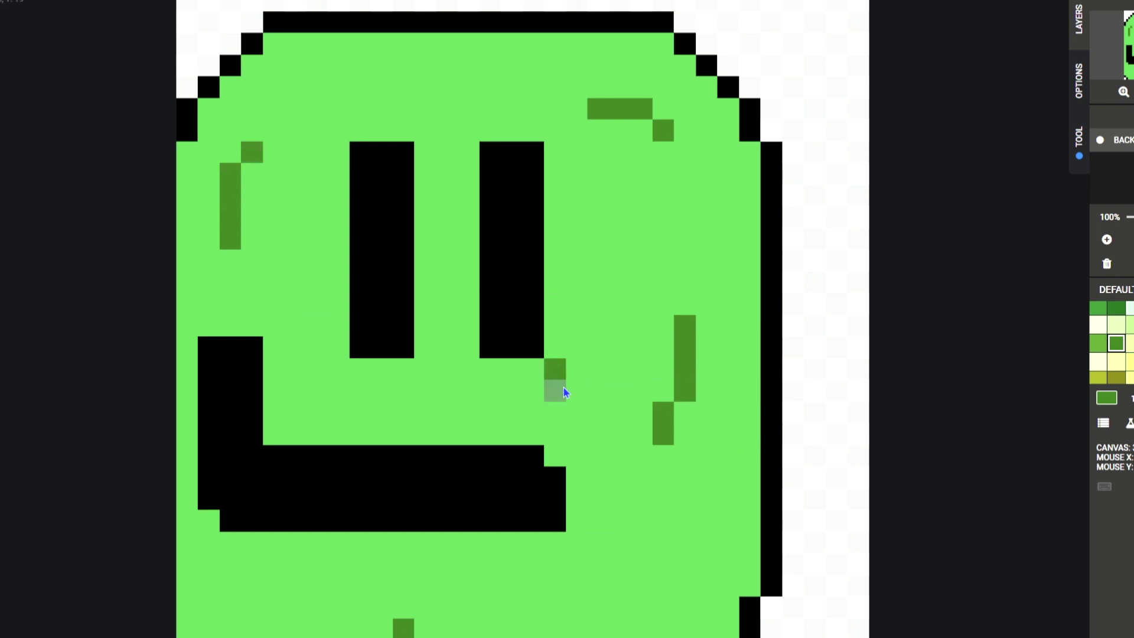
left_click(576, 390)
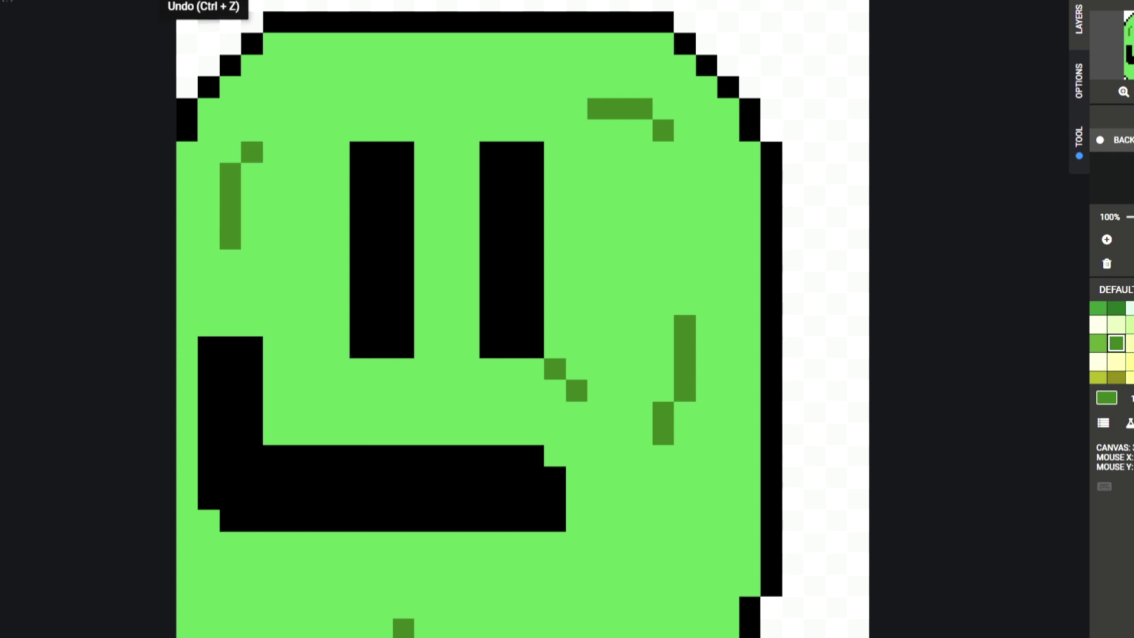
key("ctrl+z")
key("ctrl+z")
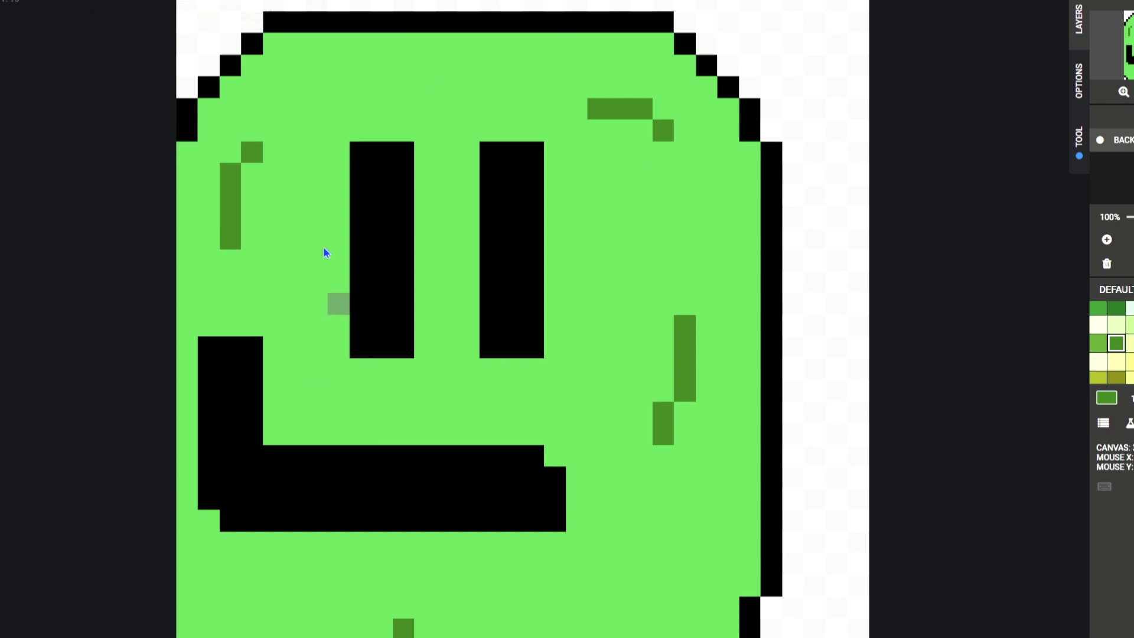
key("ctrl+z")
key("ctrl+z")
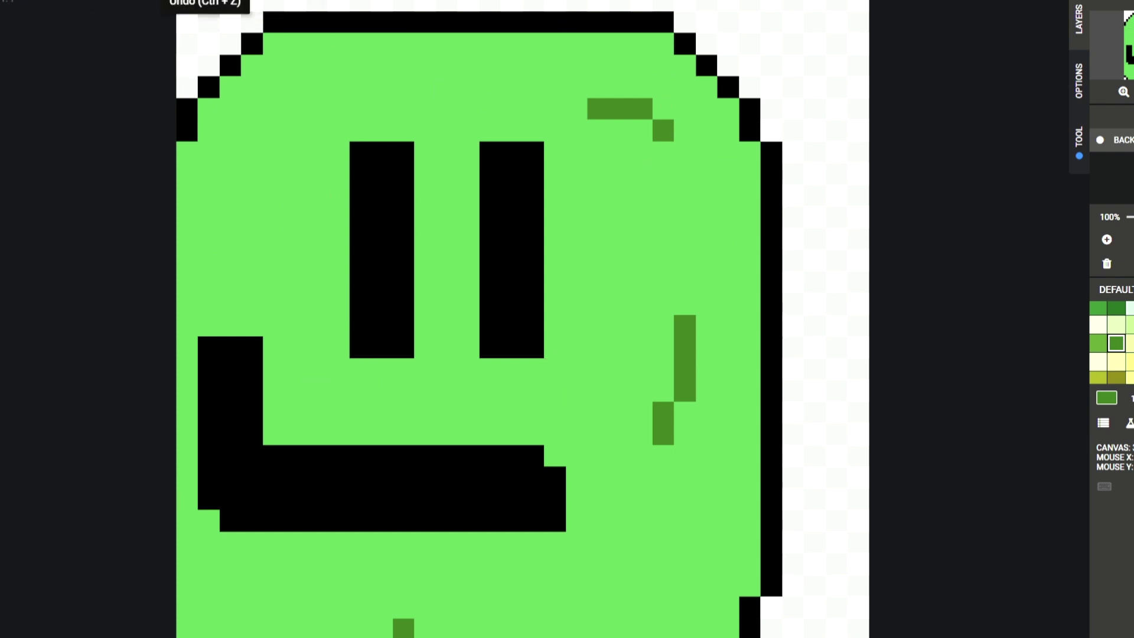
key("ctrl+z")
key("ctrl+z")
key("ctrl+z")
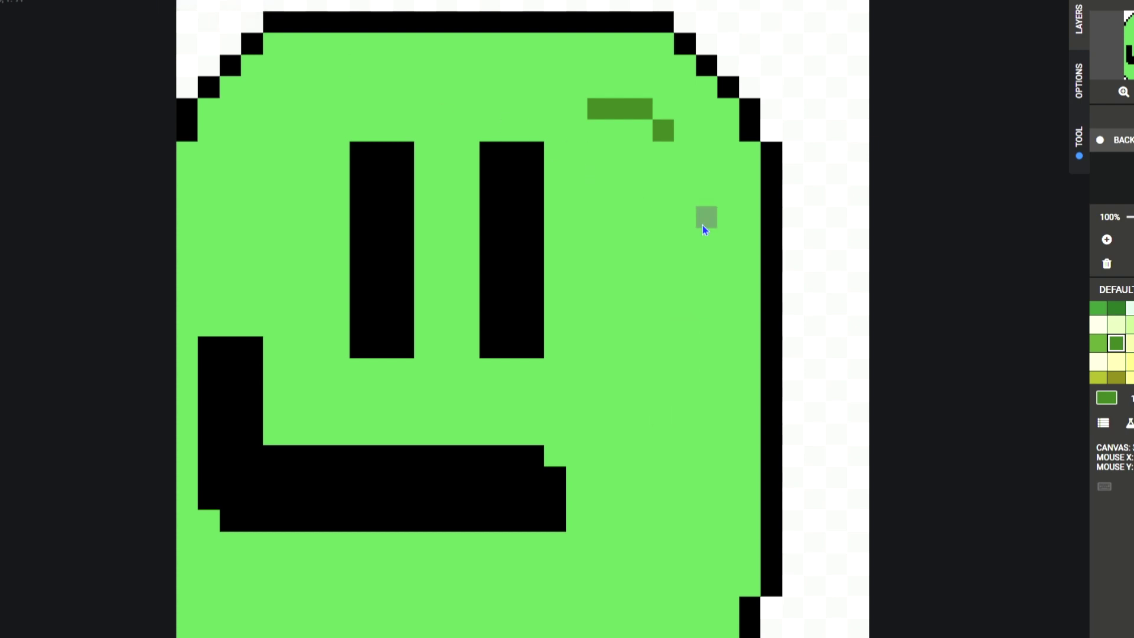
left_click(208, 282)
left_click(208, 260)
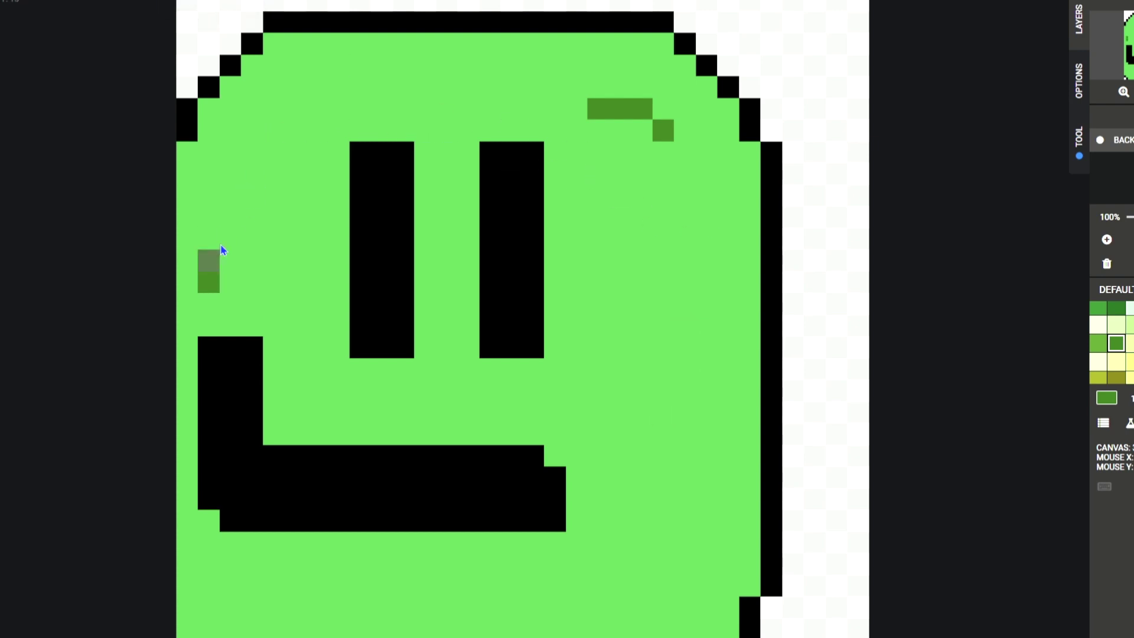
left_click(230, 238)
Add dark green accents at the bottom and lower left, undoing trial pixels below the right eye
left_click(576, 627)
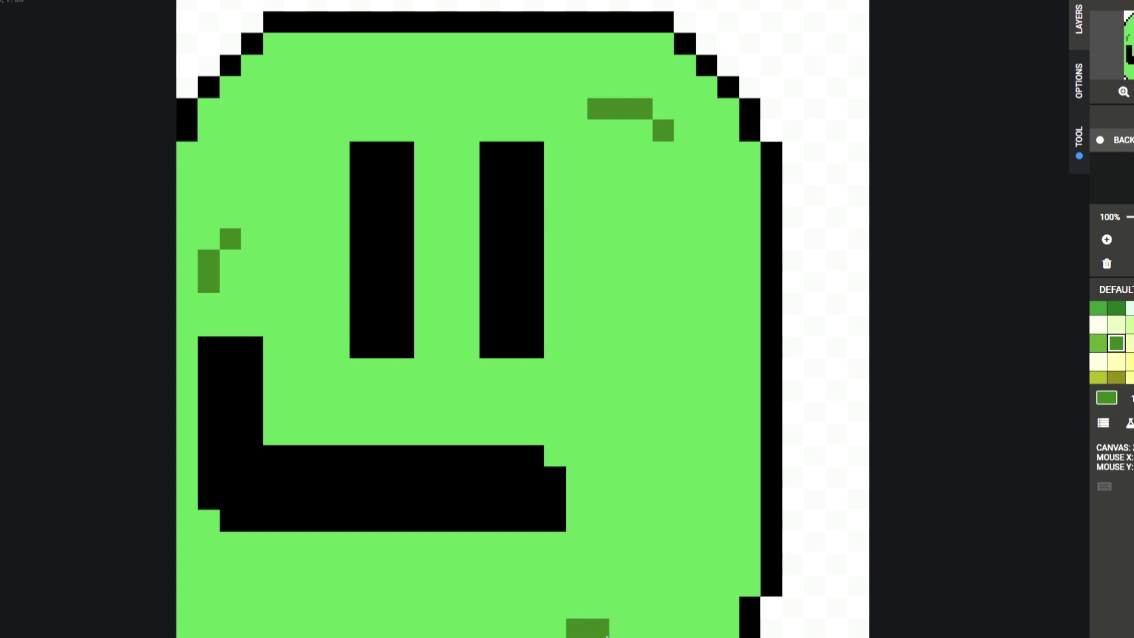
left_click(630, 632)
left_click(273, 607)
left_click(257, 604)
left_click(229, 594)
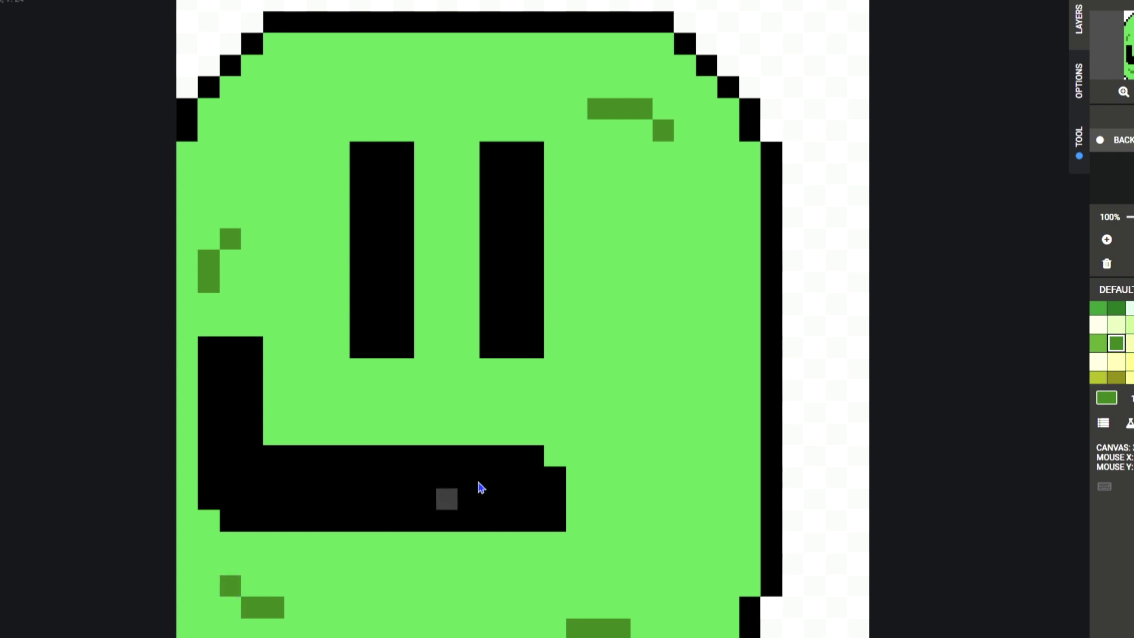
left_click(511, 391)
left_click(535, 392)
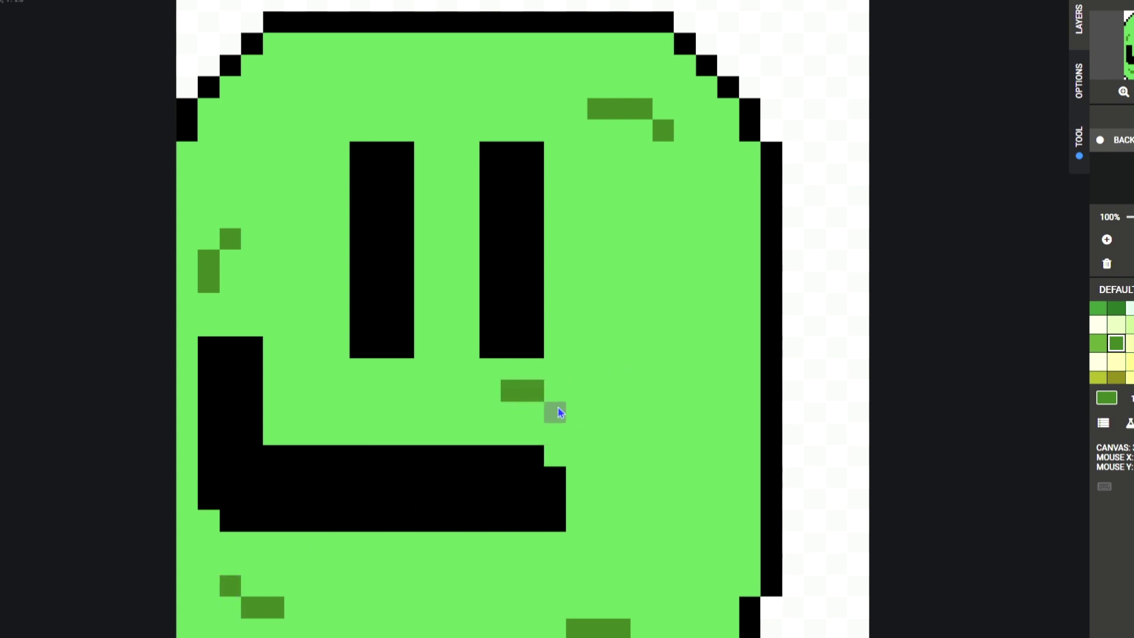
left_click(248, 6)
left_click(248, 6)
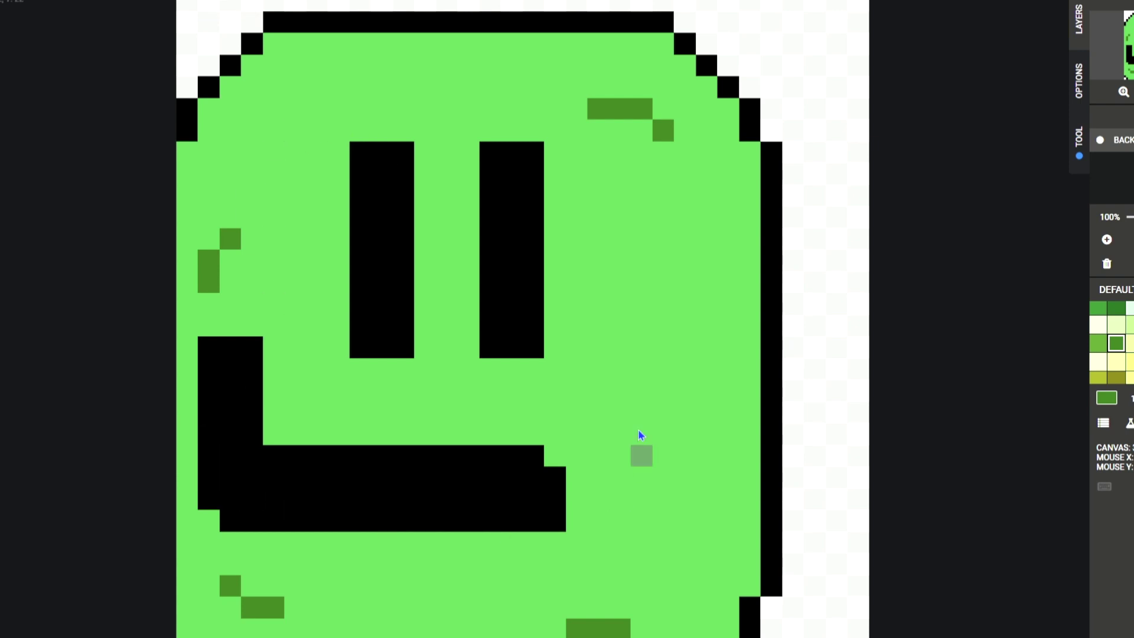
Try a diagonal dark green stroke, undo it, and dot pixels between and beside the eyes
left_click_drag(295, 259, 435, 456)
left_click(248, 6)
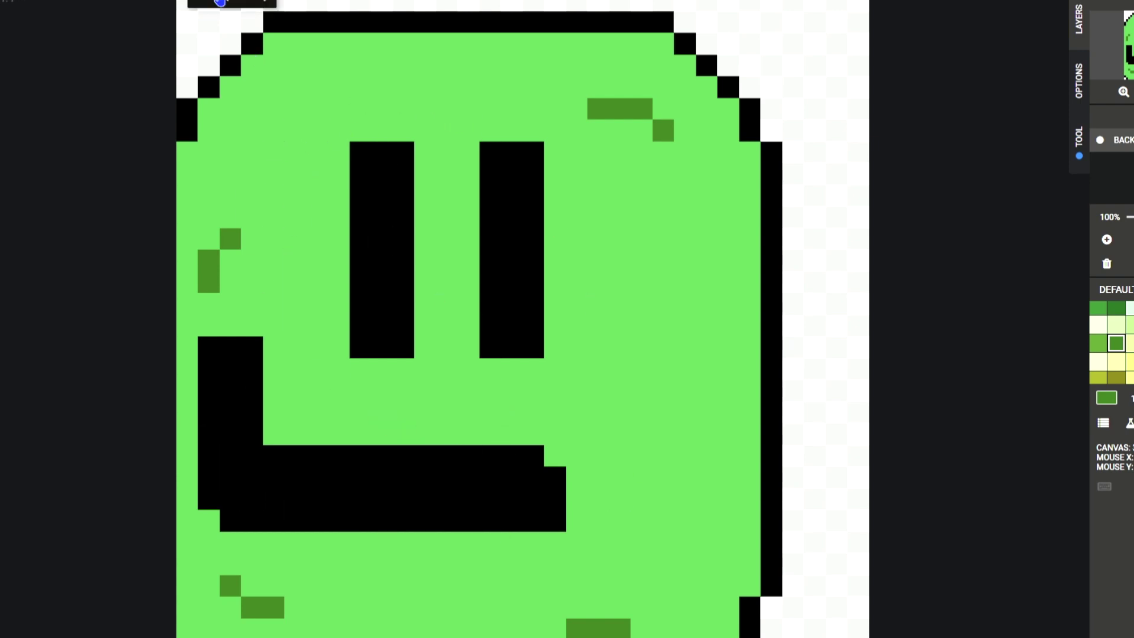
left_click(447, 368)
left_click(468, 304)
left_click(447, 217)
left_click(424, 174)
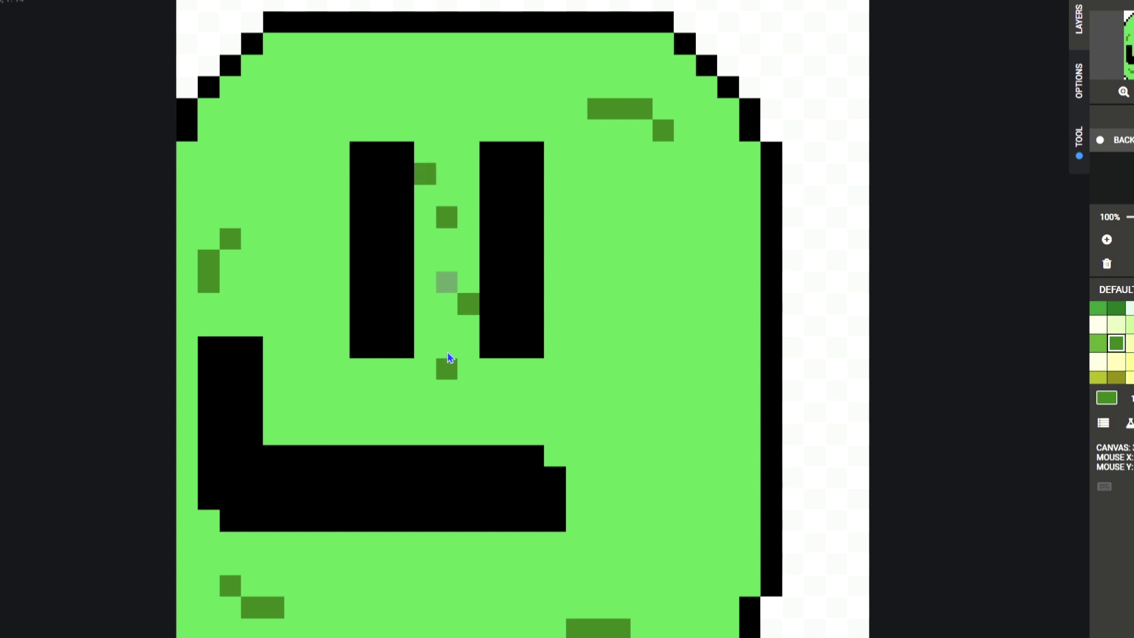
Scatter dark green pixels above the mouth, then undo the latest three
left_click(512, 391)
left_click(554, 412)
left_click(425, 412)
left_click(338, 413)
left_click(317, 347)
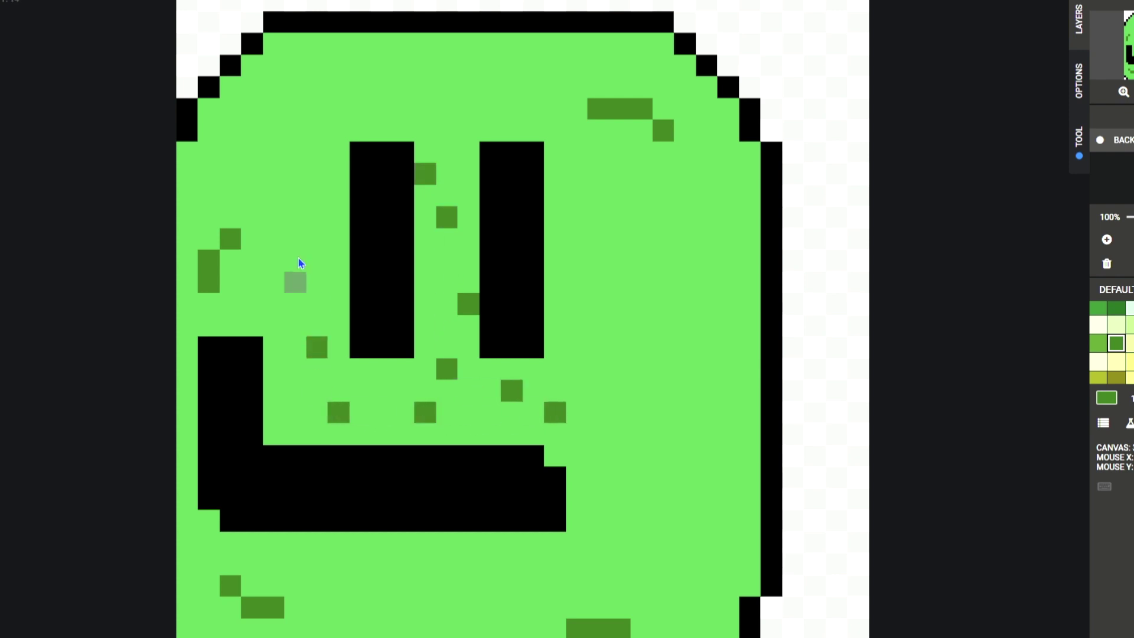
left_click(248, 4)
left_click(248, 3)
left_click(248, 4)
left_click(248, 3)
left_click(248, 3)
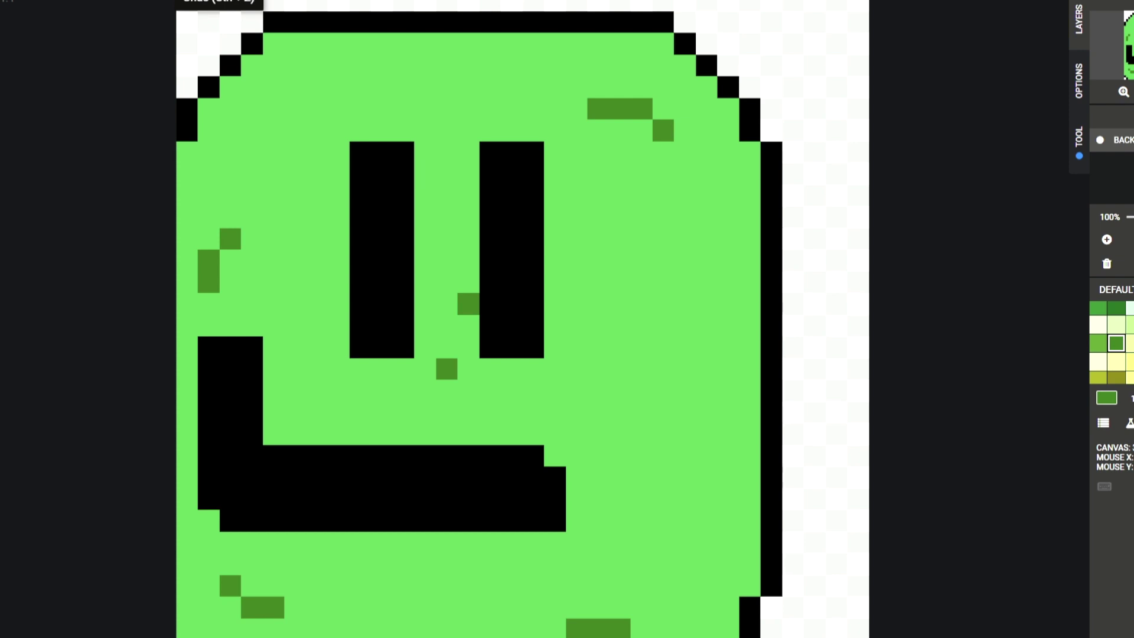
left_click(248, 4)
left_click(248, 3)
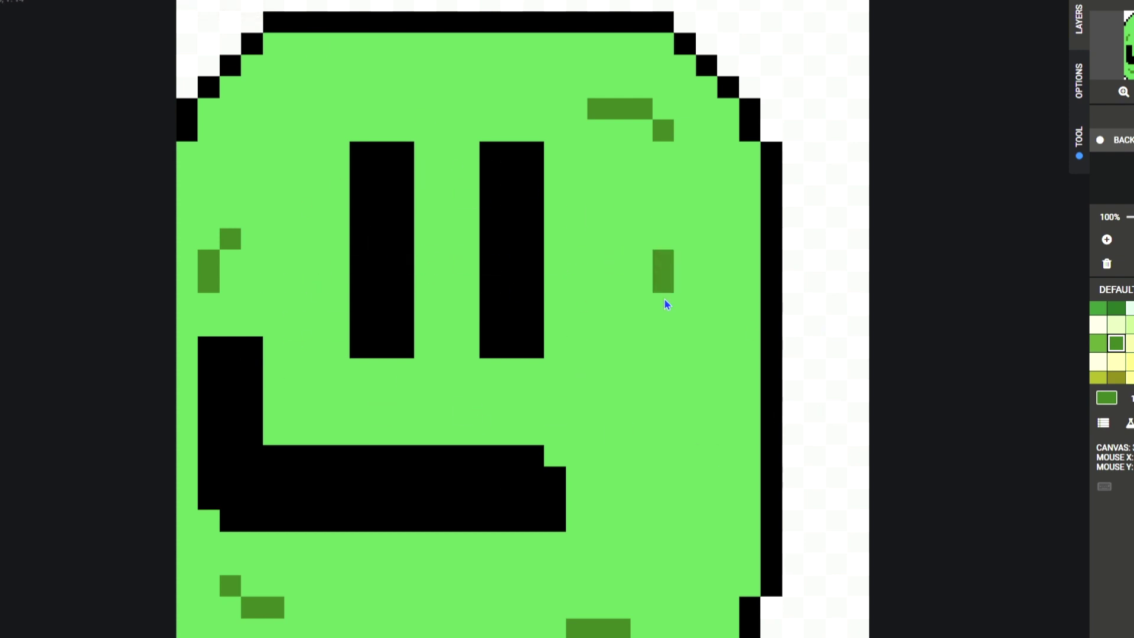
Draw a short dark green stroke on the right cheek, trimming it and undoing a bottom stroke
left_click_drag(689, 335, 687, 416)
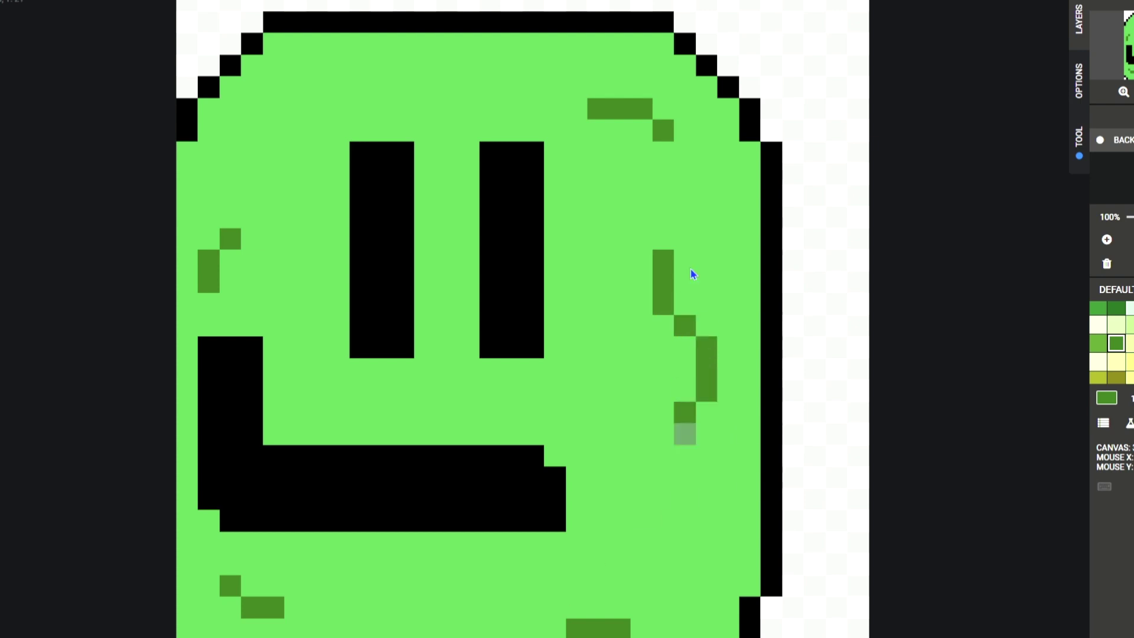
left_click(249, 3)
left_click(248, 3)
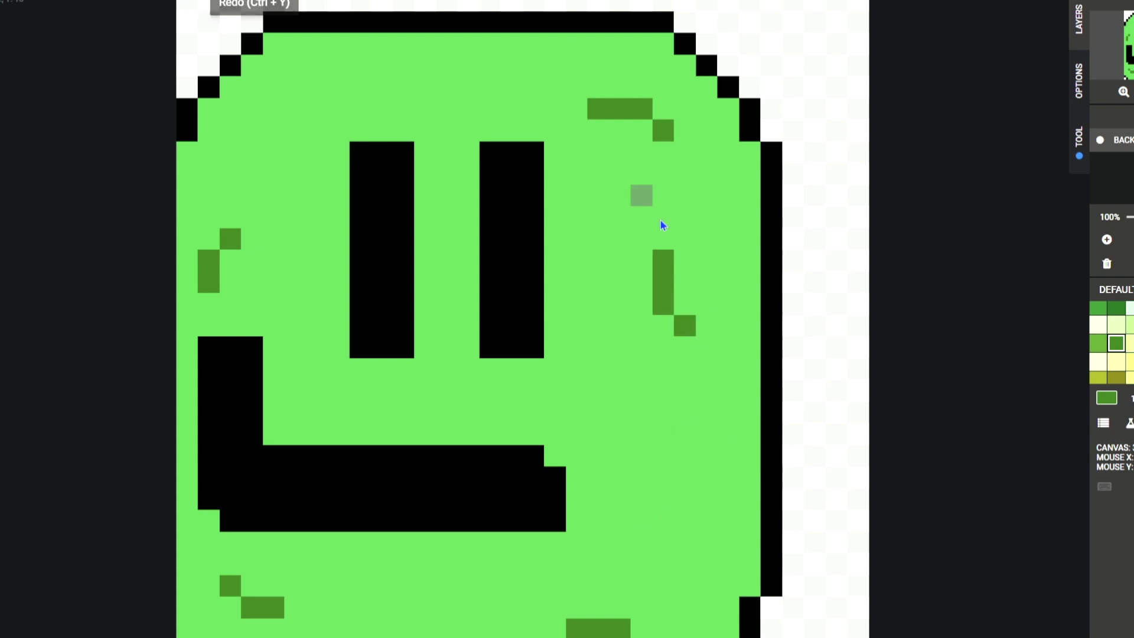
left_click_drag(685, 282, 836, 304)
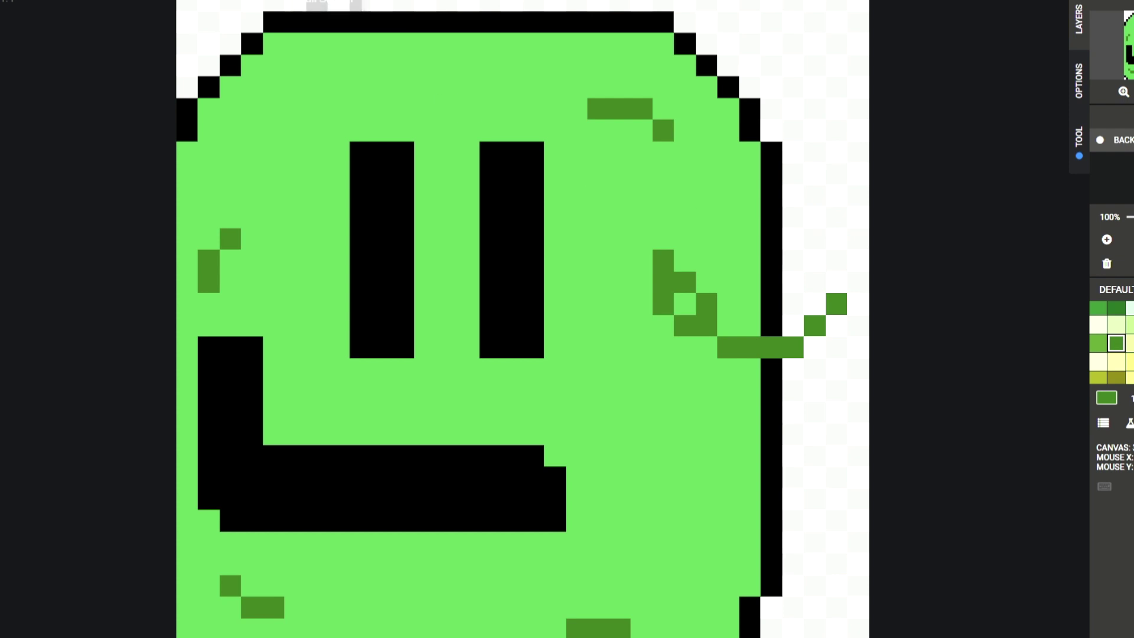
left_click(249, 4)
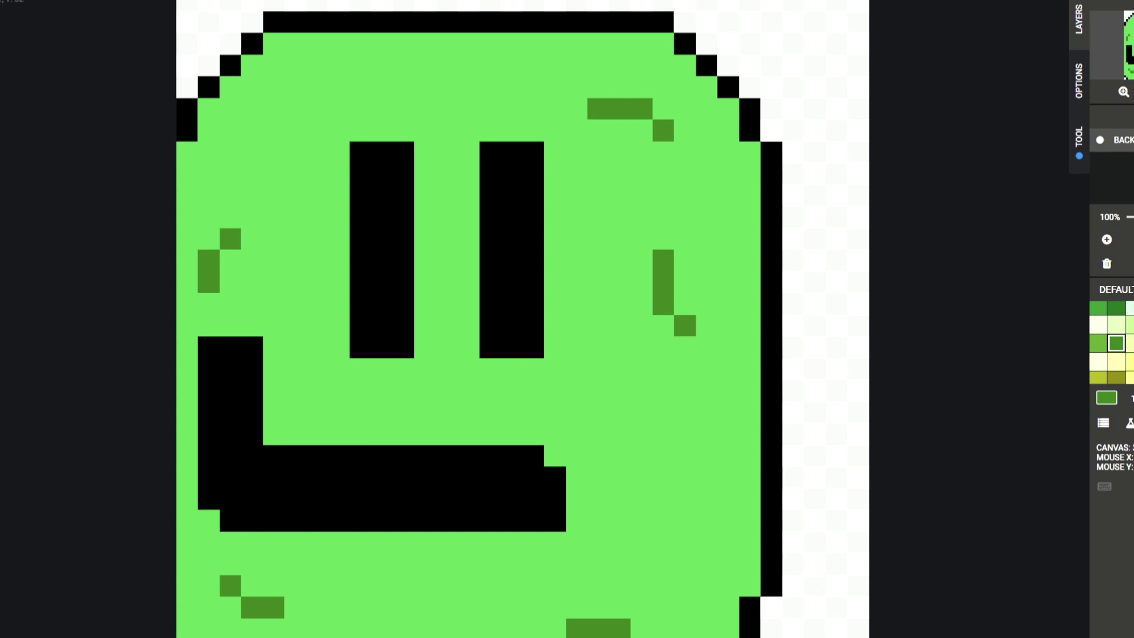
Bucket-fill the white background lavender, then choose a saturated purple swatch
scroll(1119, 339, "up", 5)
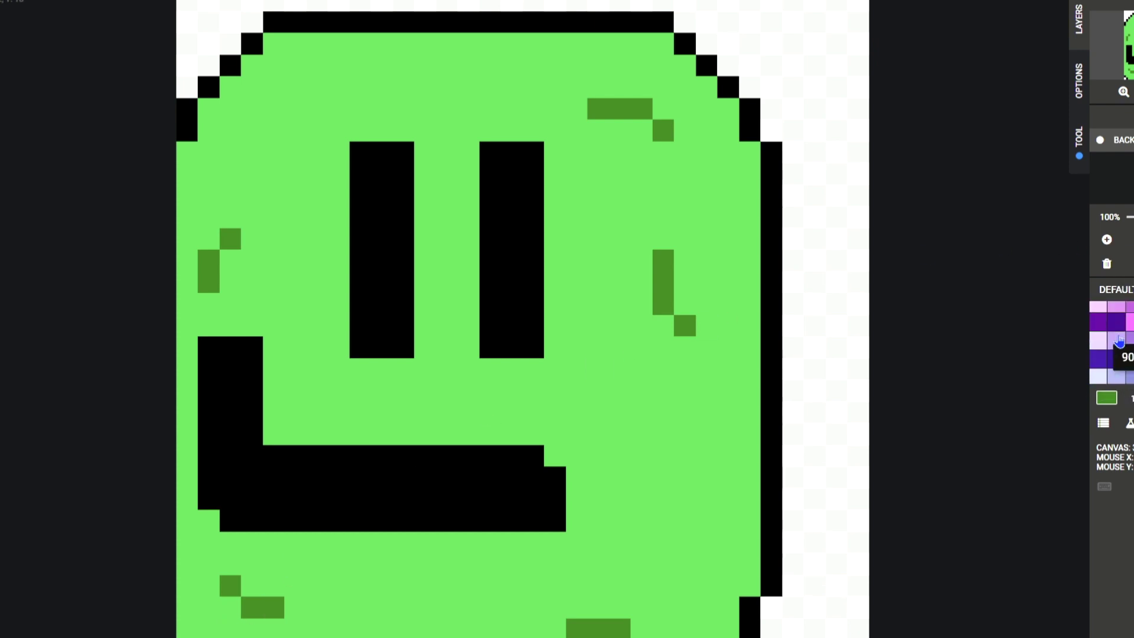
scroll(1119, 340, "up", 6)
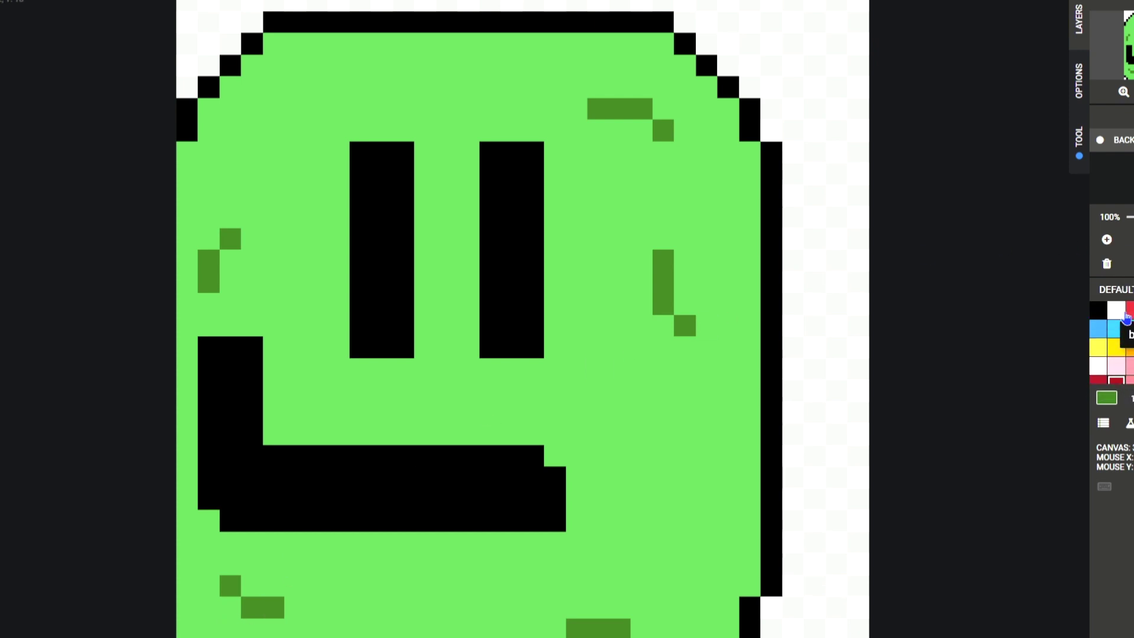
scroll(1126, 319, "down", 6)
left_click(1128, 317)
left_click(815, 193)
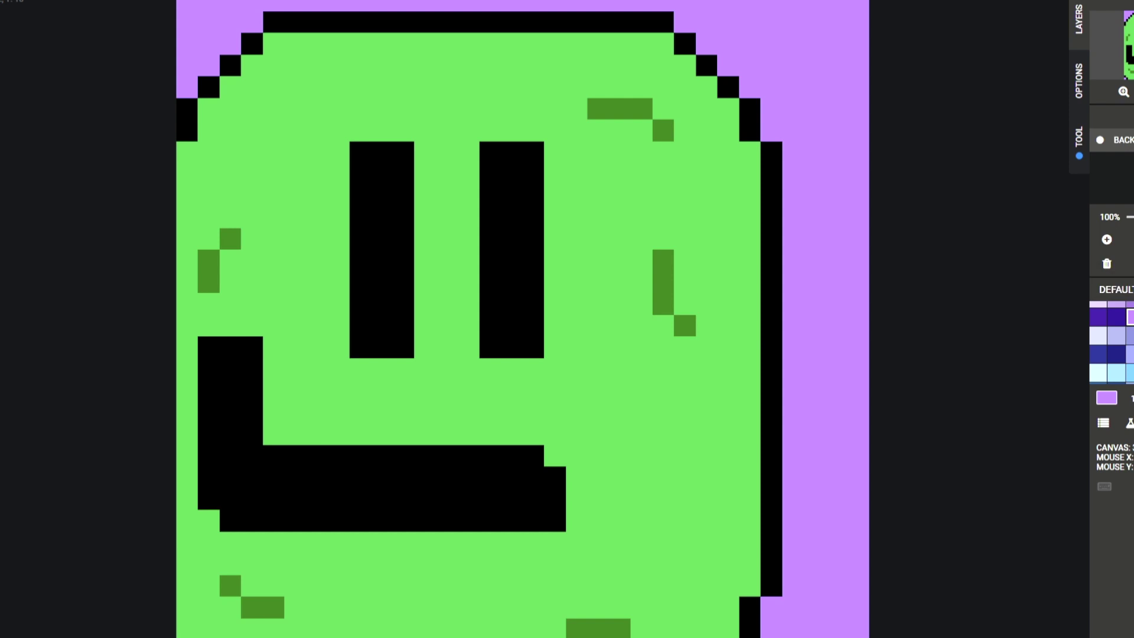
scroll(1112, 343, "up", 3)
scroll(1112, 342, "down", 3)
left_click(1130, 355)
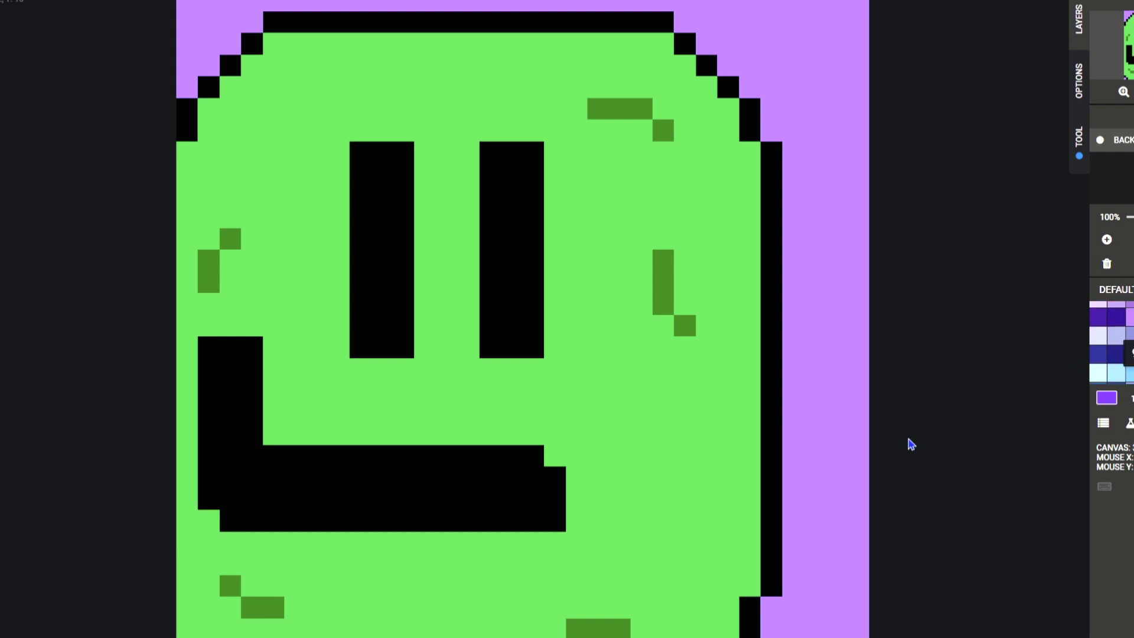
Paint saturated purple strips over the lower-right background
mouse_move(793, 542)
left_mouse_down()
mouse_move(842, 539)
mouse_move(789, 562)
mouse_move(793, 612)
mouse_move(777, 616)
left_mouse_up()
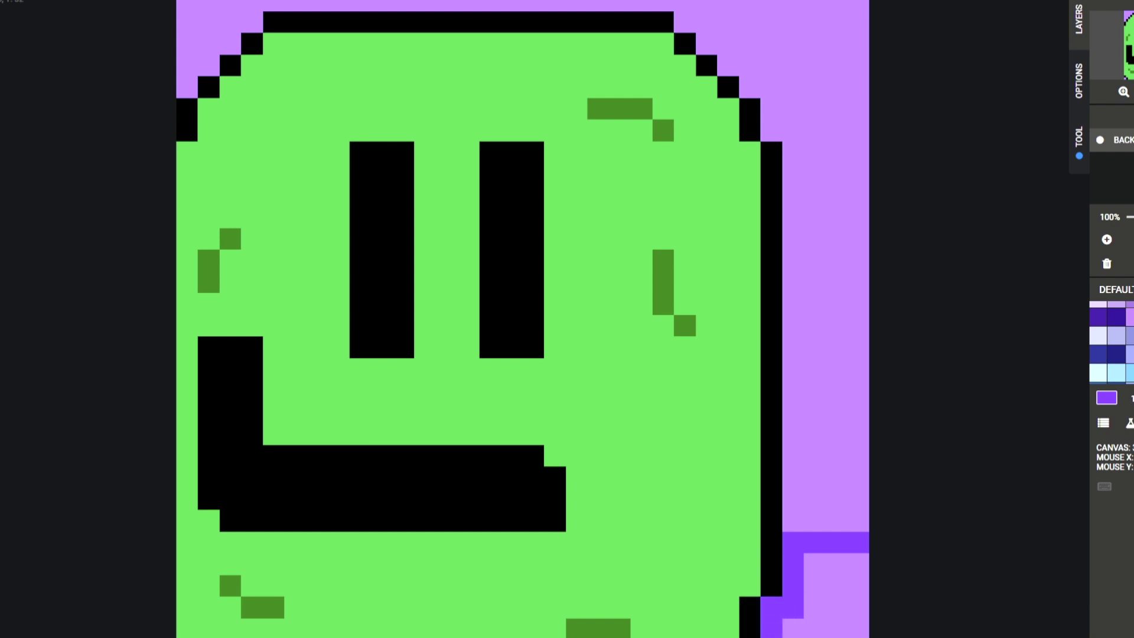
mouse_move(860, 629)
left_mouse_down()
mouse_move(861, 577)
mouse_move(832, 564)
mouse_move(791, 635)
mouse_move(836, 597)
mouse_move(834, 631)
left_mouse_up()
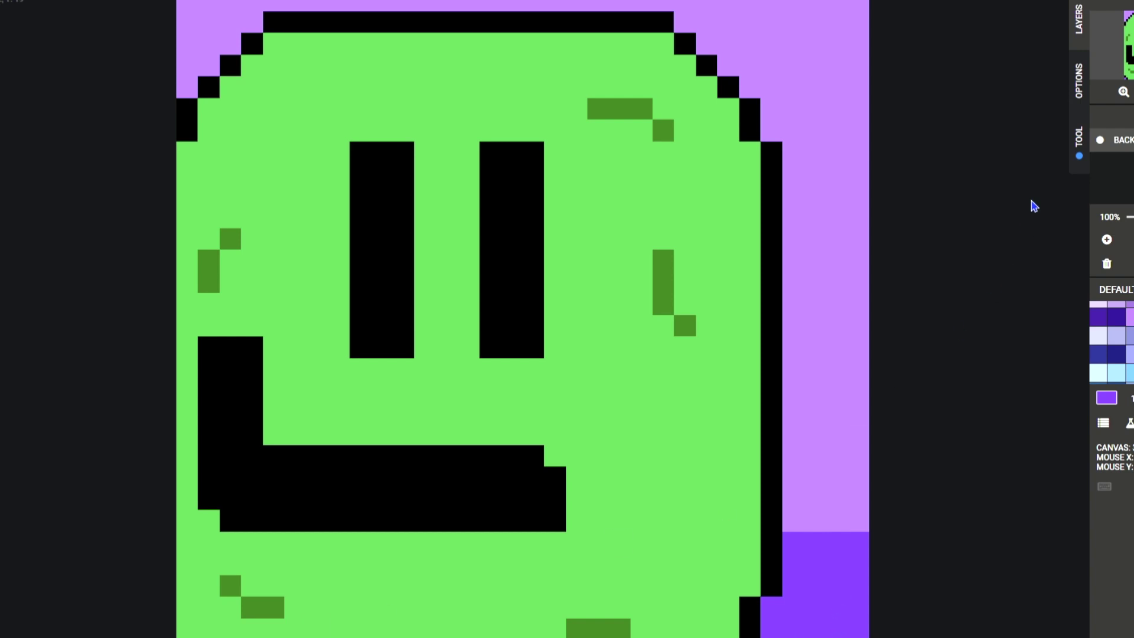
left_click_drag(790, 523, 848, 524)
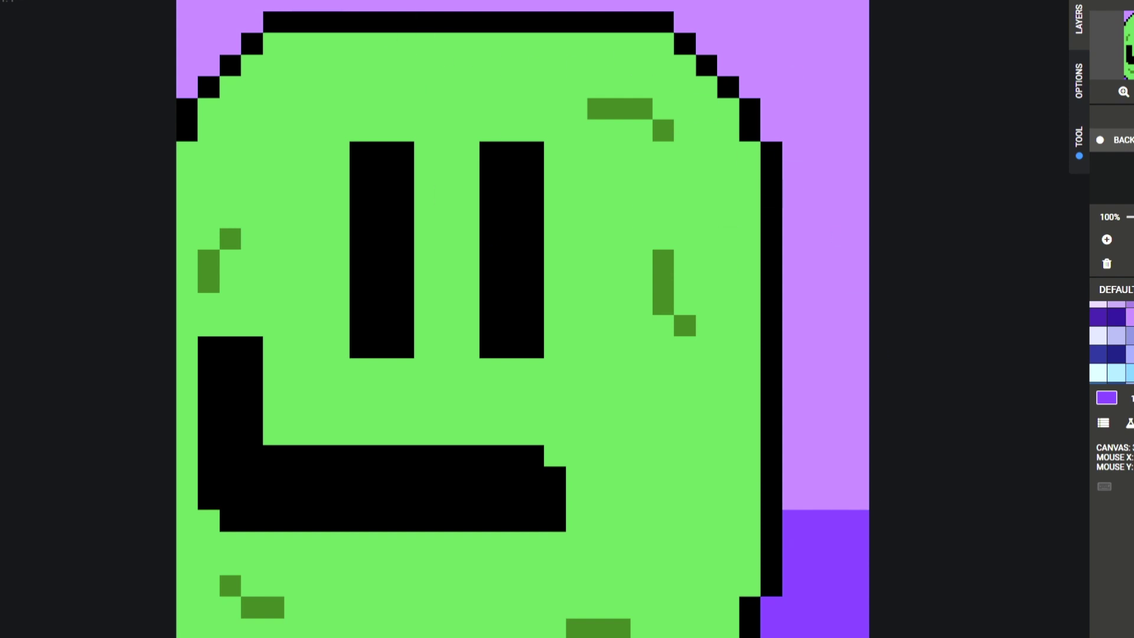
Dismiss the ad banner and clear the canvas from the side menu
left_click(7, 4)
left_click(6, 60)
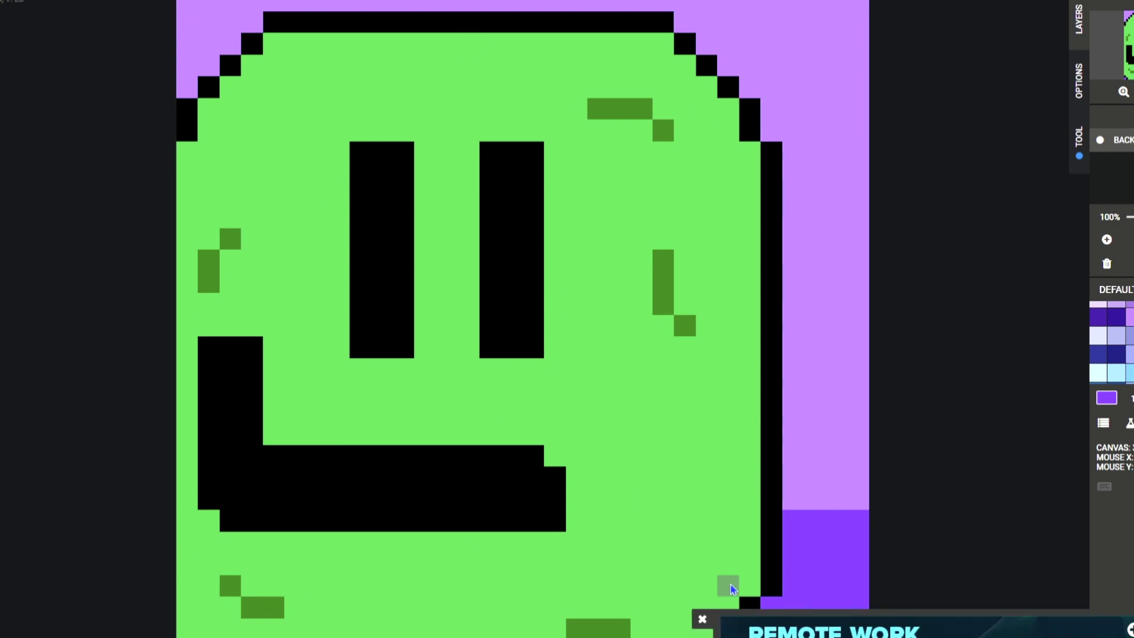
left_click(702, 619)
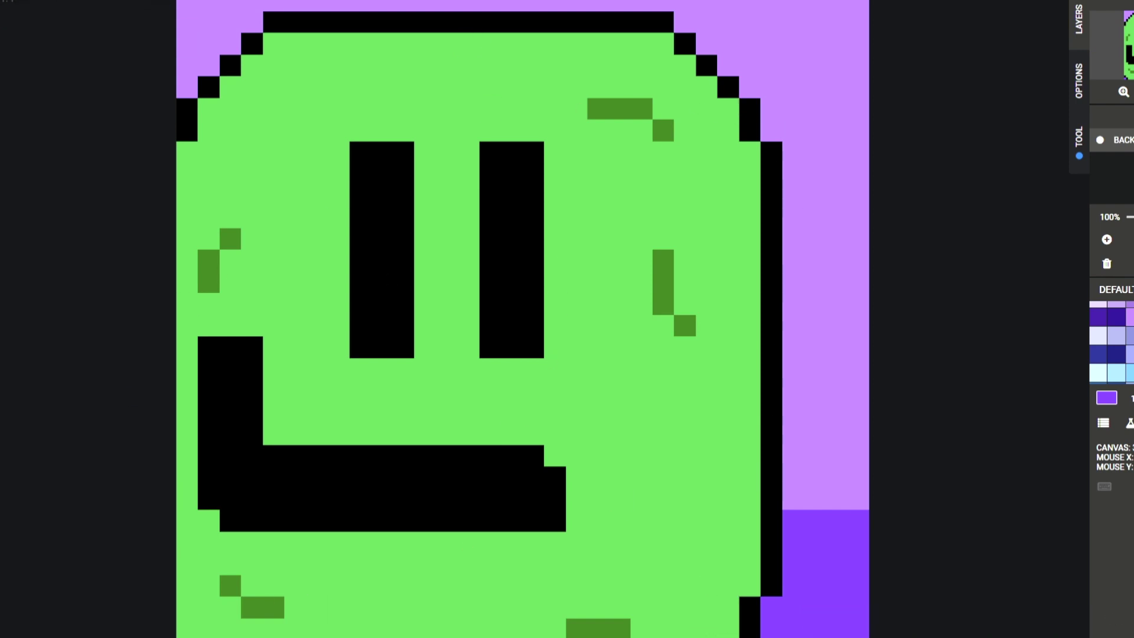
left_click(114, 81)
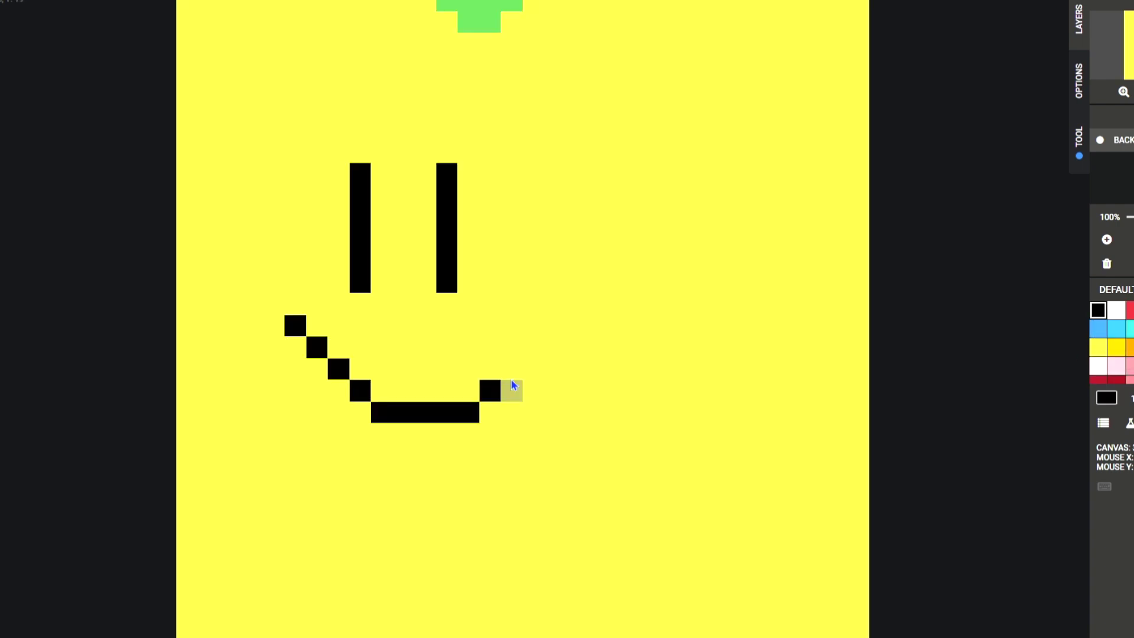
Curve the smile's right end upward with two black pixels, then switch to single-pixel drawing
left_click(512, 369)
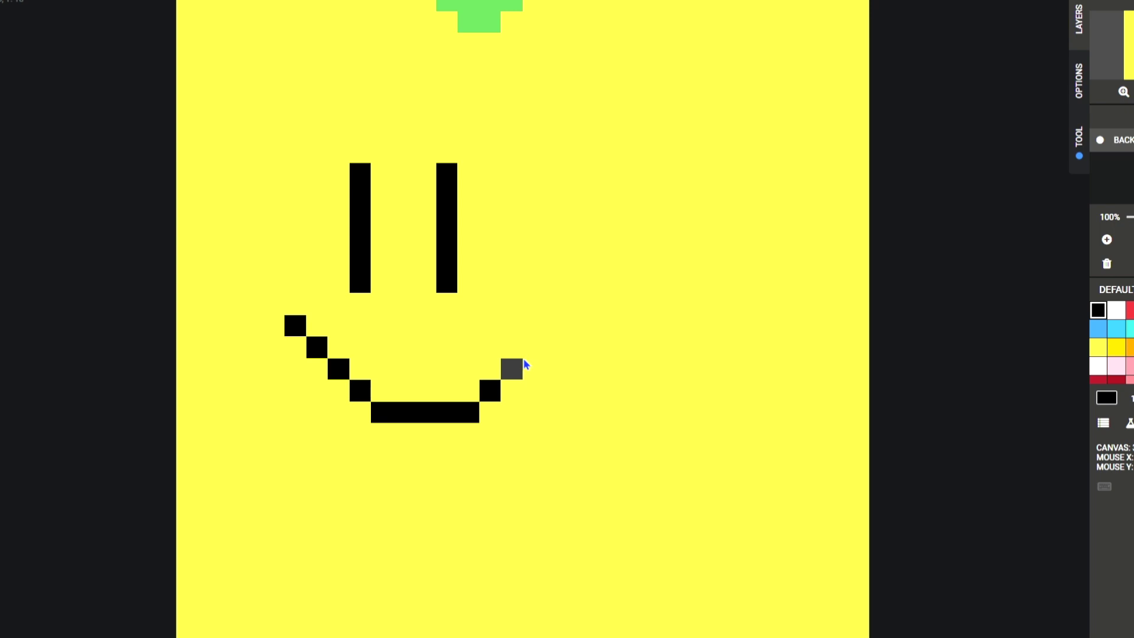
left_click(562, 325)
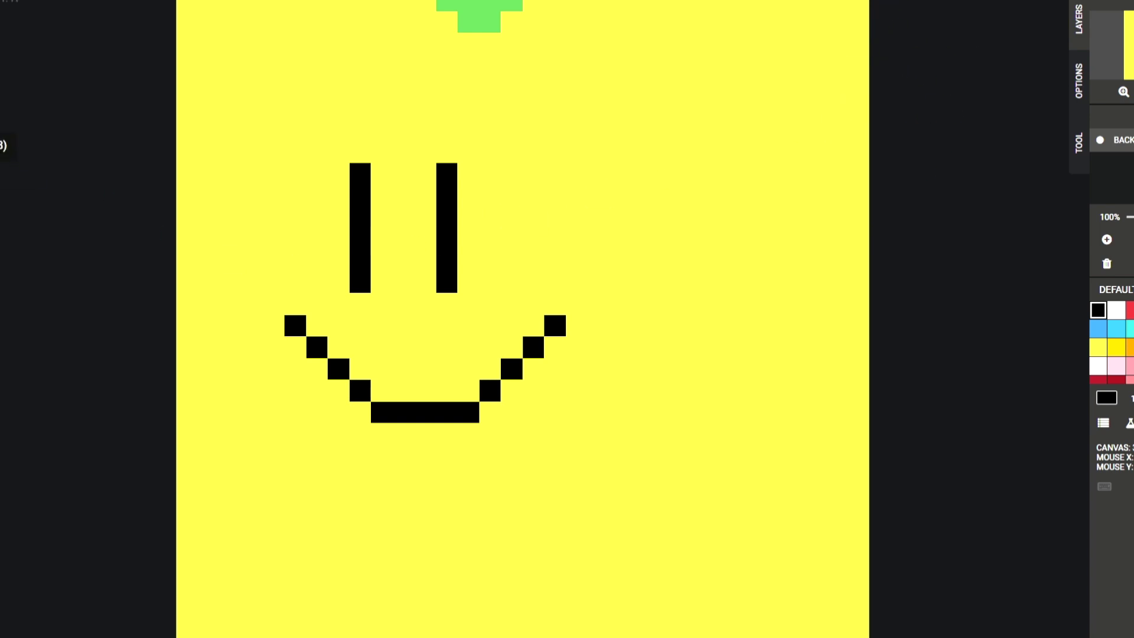
key("p")
Dot orange speckles on the face, then paint black pixels near the bottom-right corner
left_click(1130, 347)
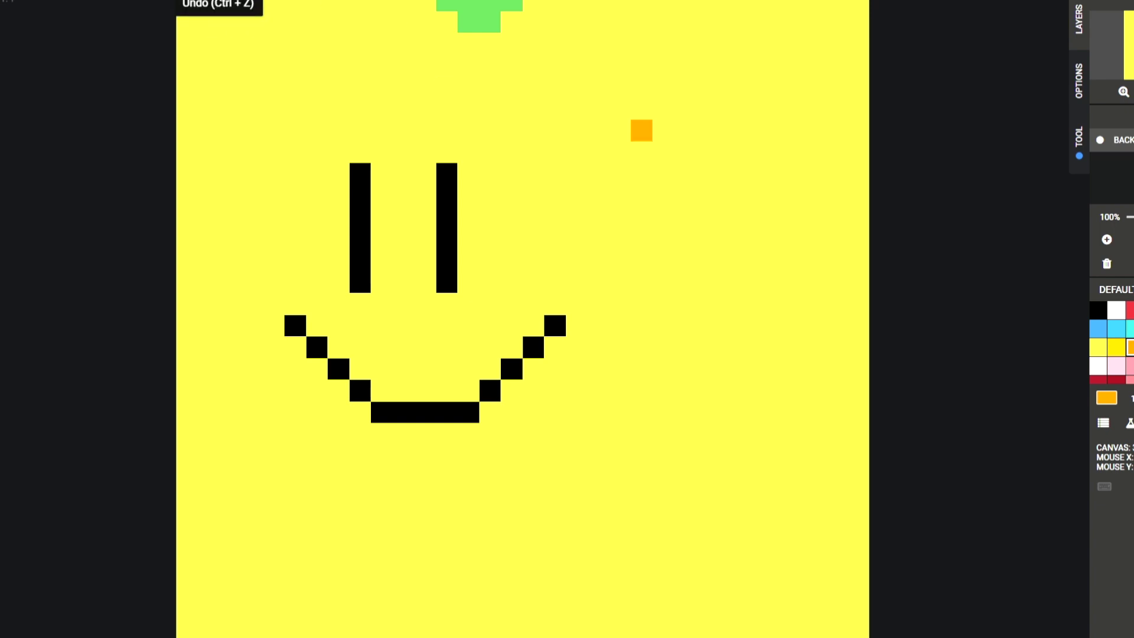
scroll(1110, 343, "down", 5)
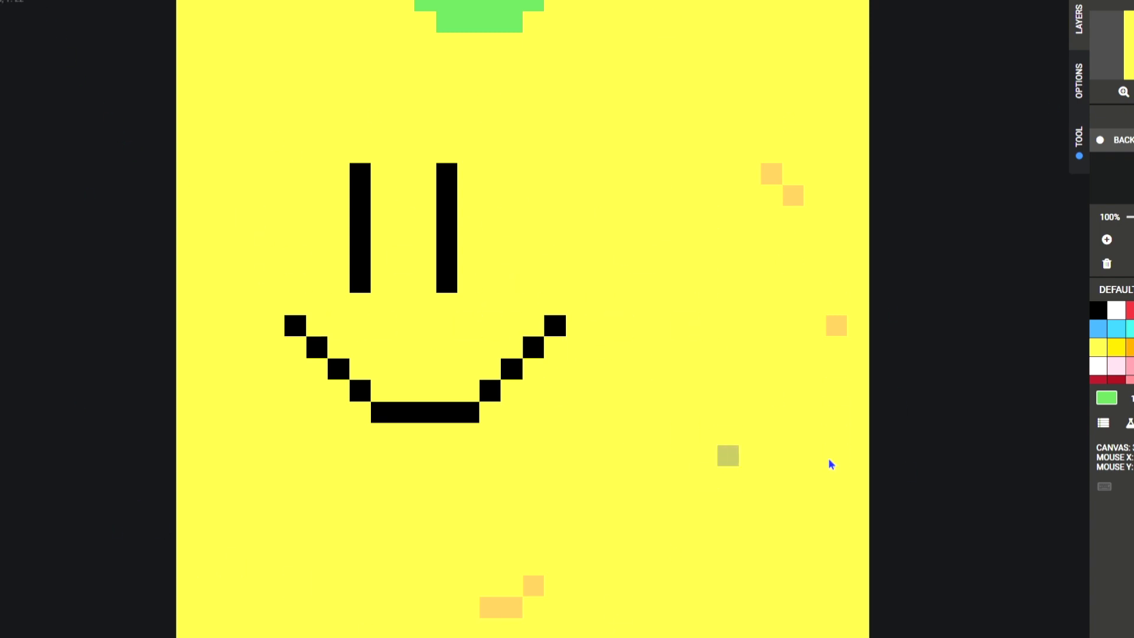
left_click(1098, 310)
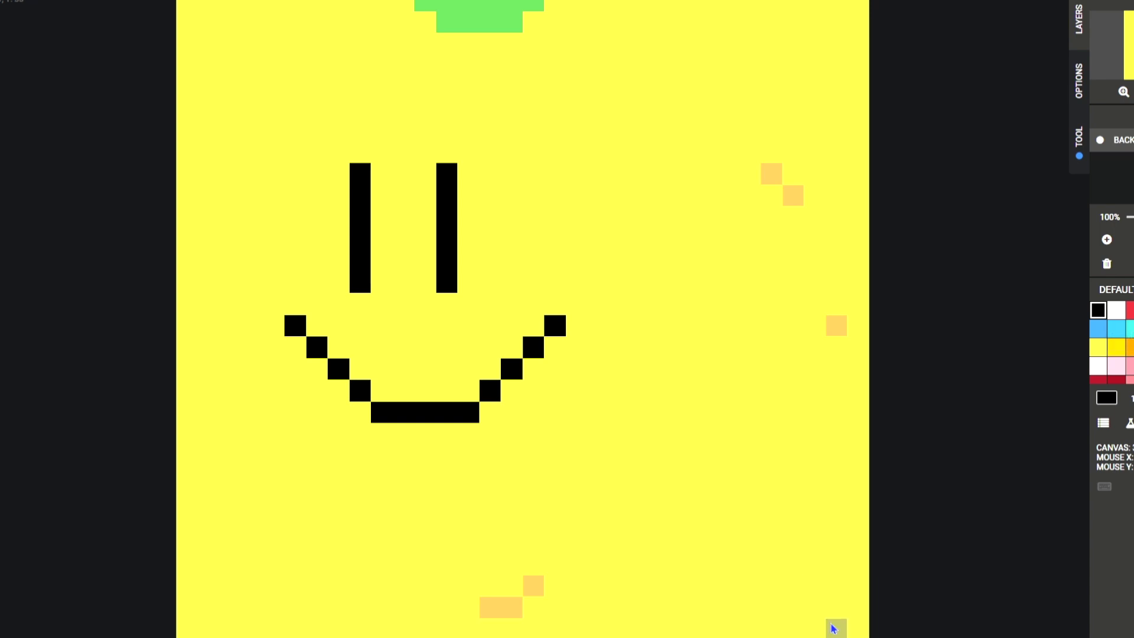
left_click_drag(836, 608, 814, 608)
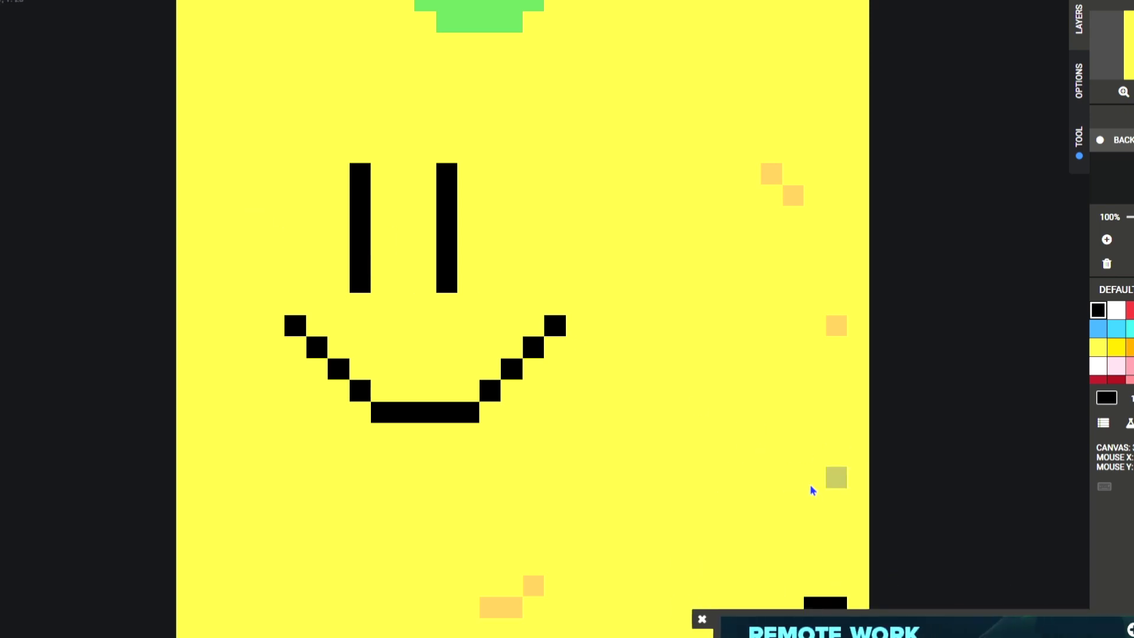
Close the ad, add and undo a black pixel at bottom right, then open the top-left menu
left_click(703, 618)
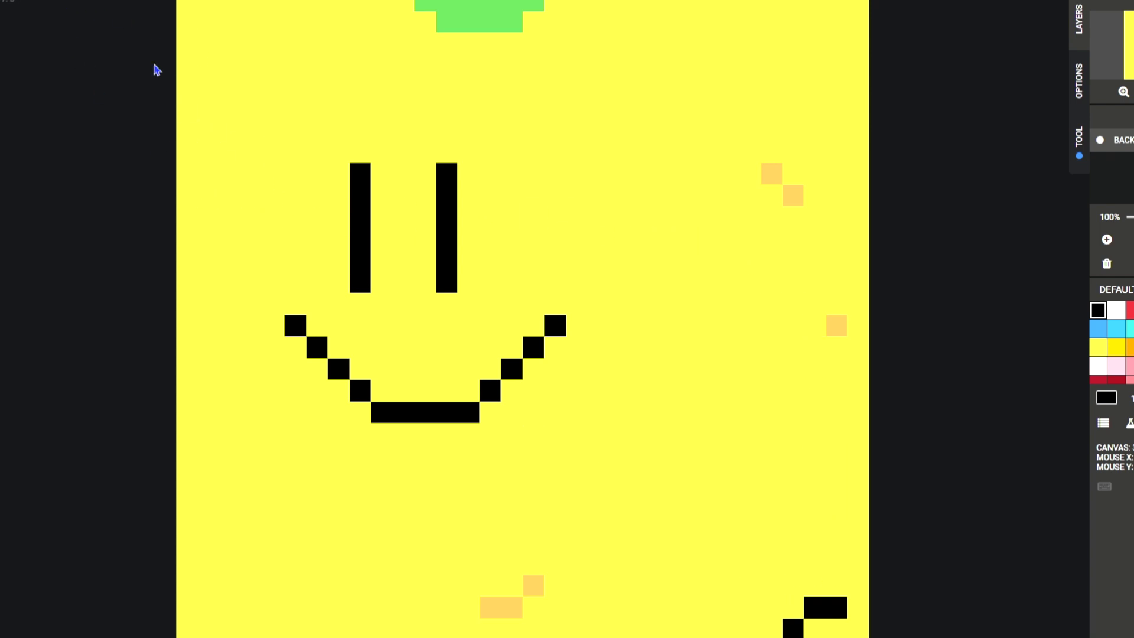
left_click(791, 612)
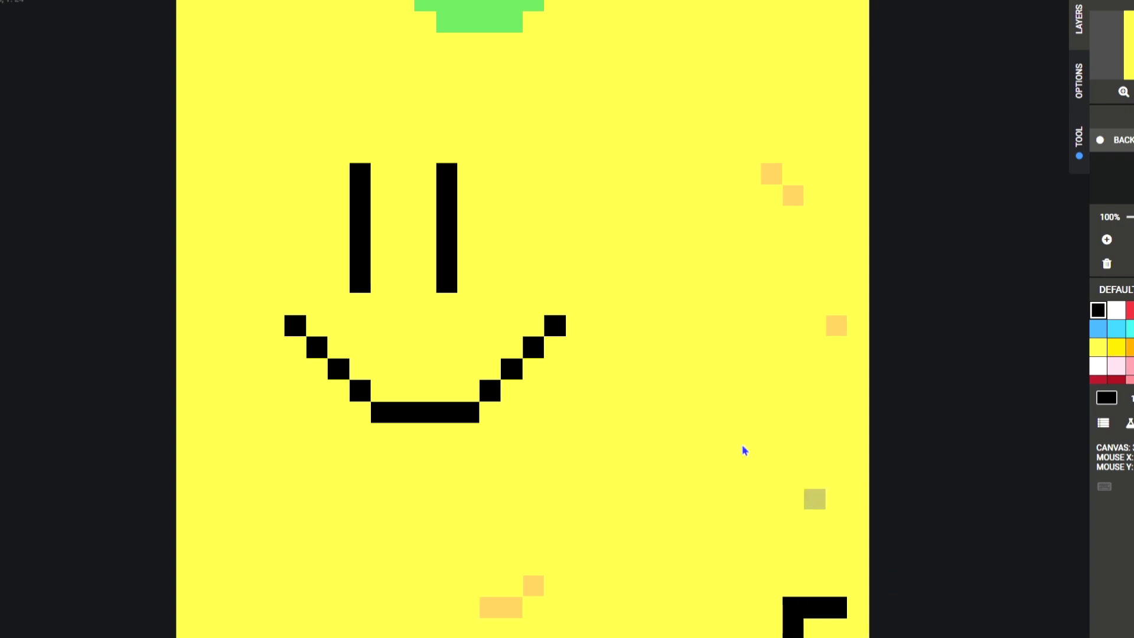
left_click(194, 2)
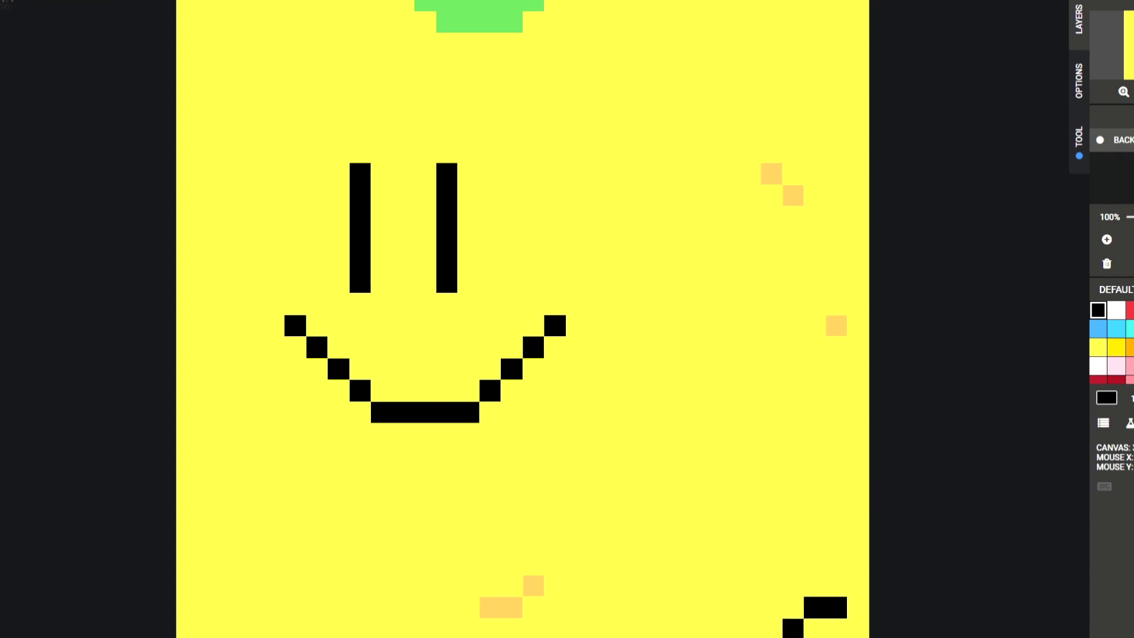
left_click(9, 4)
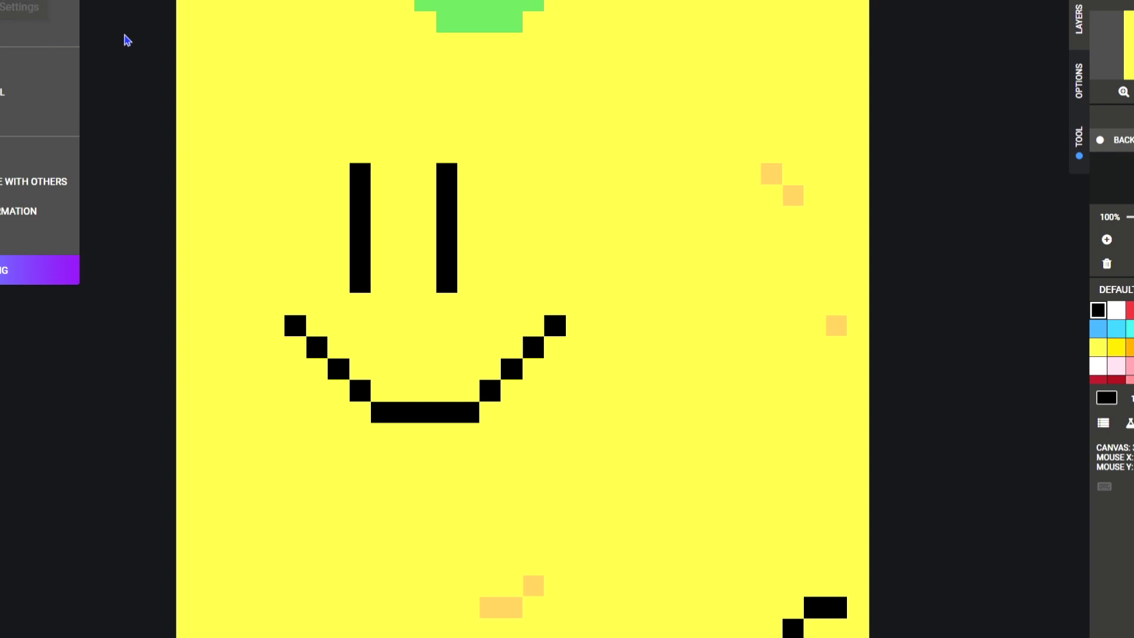
Create a new blank drawing using the 100x100 canvas size preset
left_click(22, 269)
left_click(311, 295)
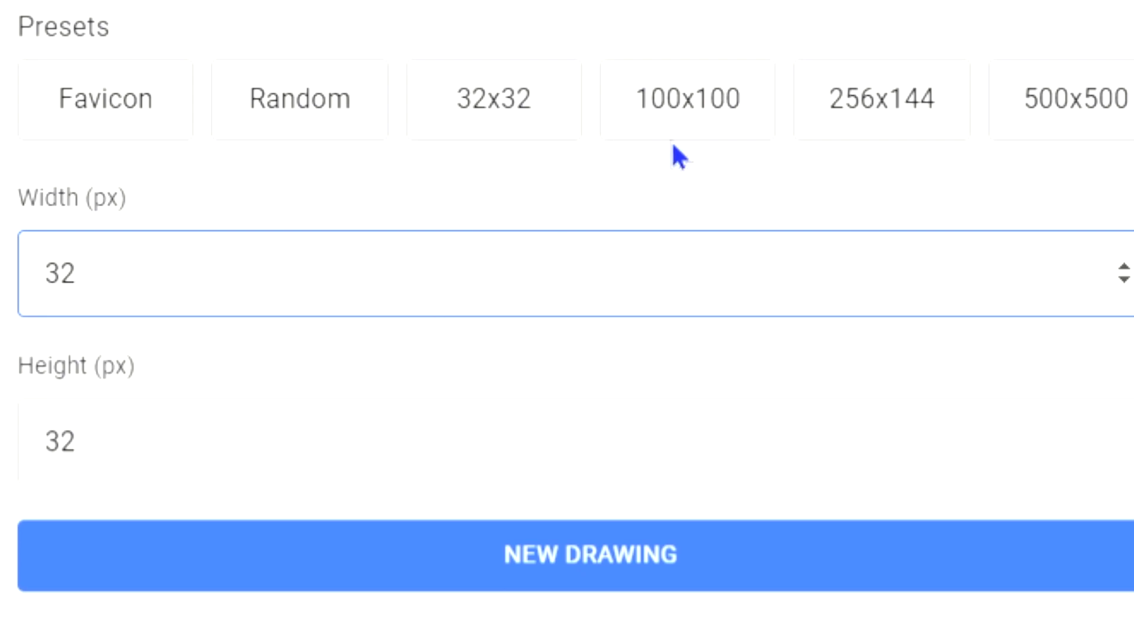
left_click(751, 101)
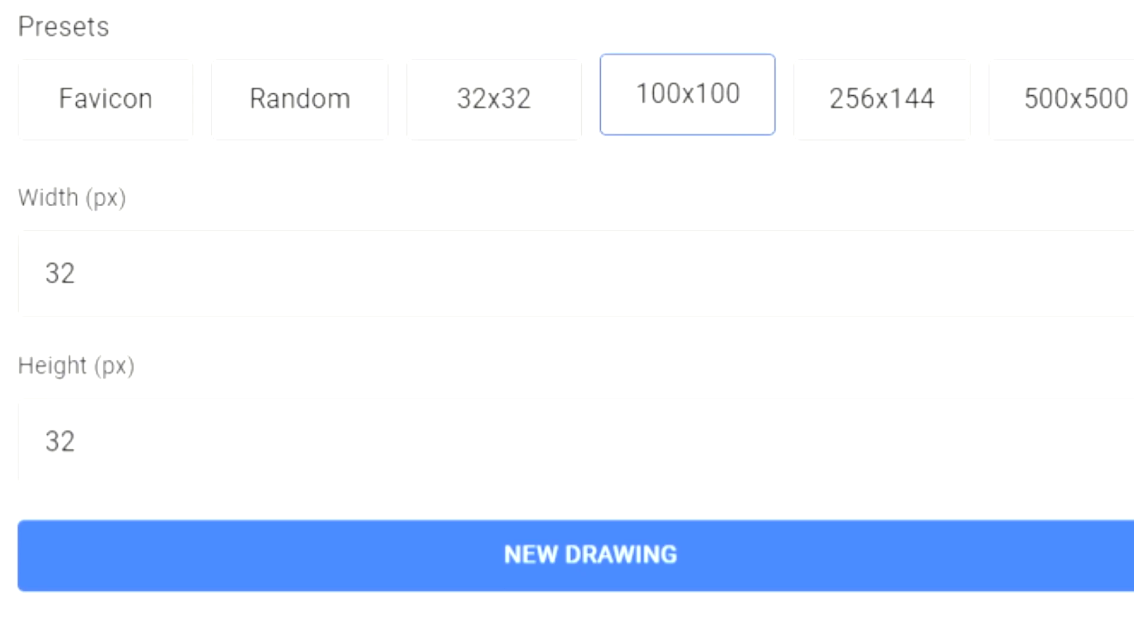
left_click(591, 554)
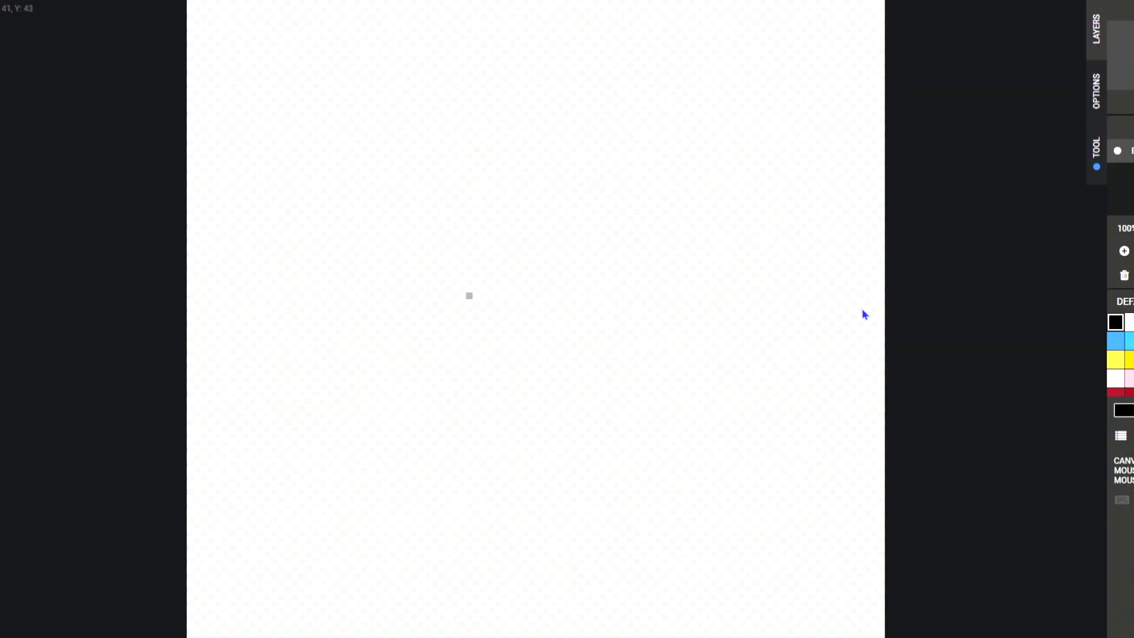
Drag out a large black rectangle outline as the robot's body
left_click_drag(571, 365, 885, 401)
left_click_drag(413, 194, 783, 471)
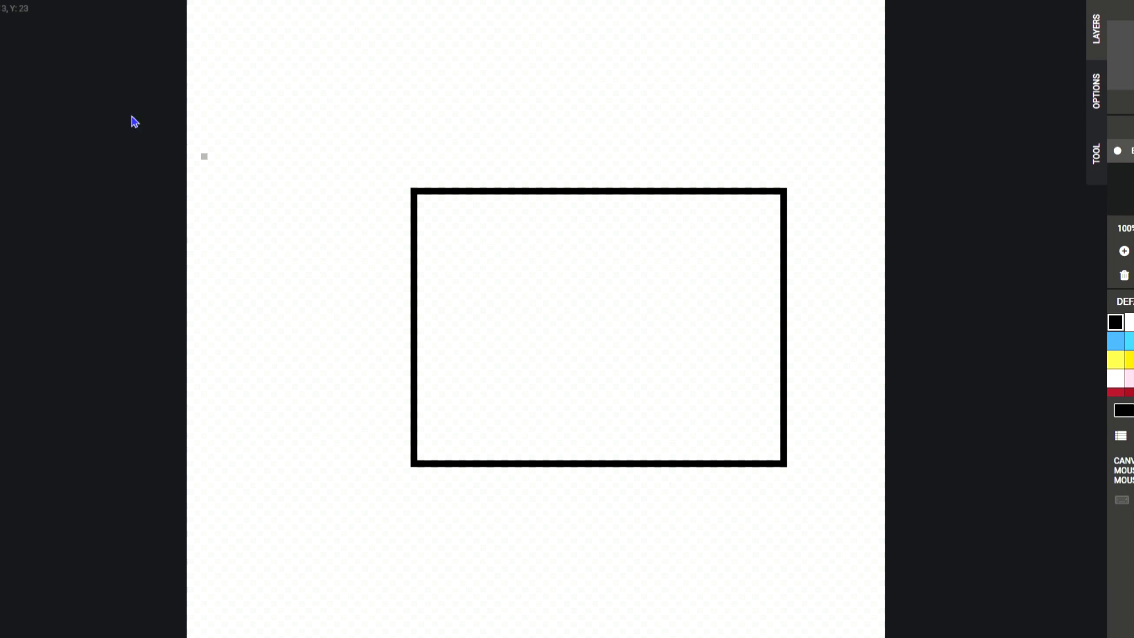
left_click(1, 74)
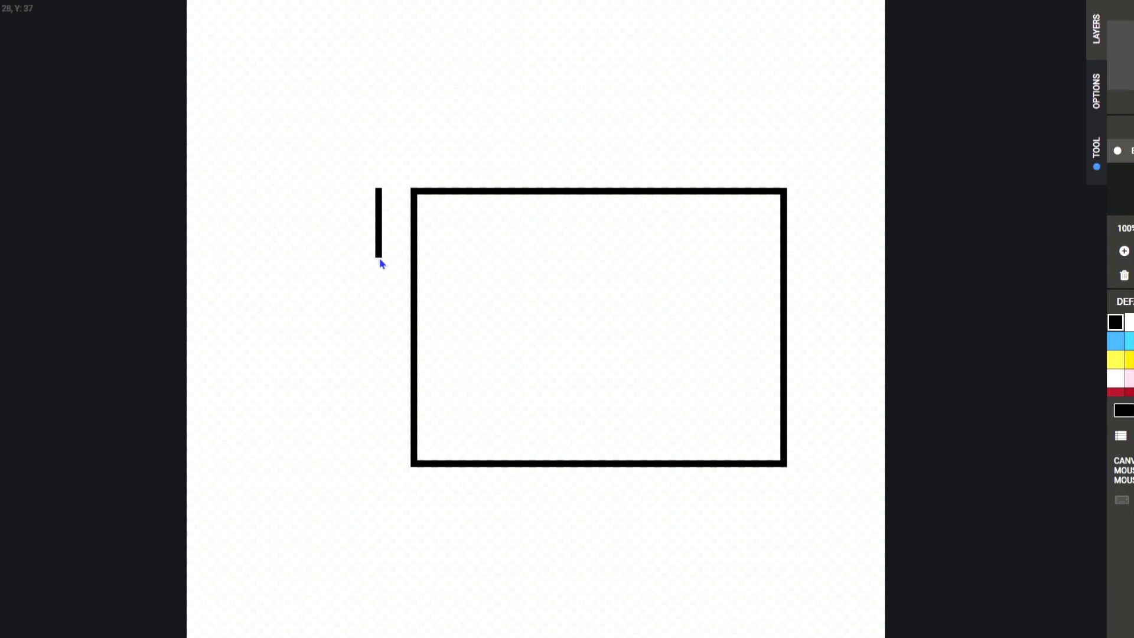
Try pencil lines and a second rectangle left of the body, then undo them all
left_click_drag(359, 436, 366, 507)
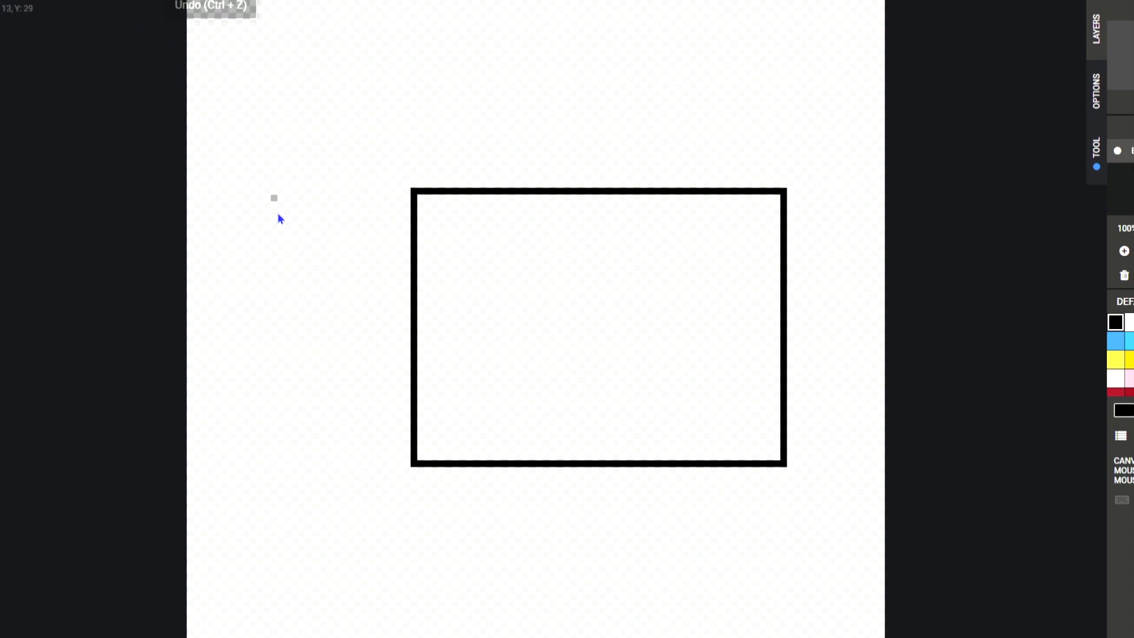
left_click_drag(373, 191, 370, 287)
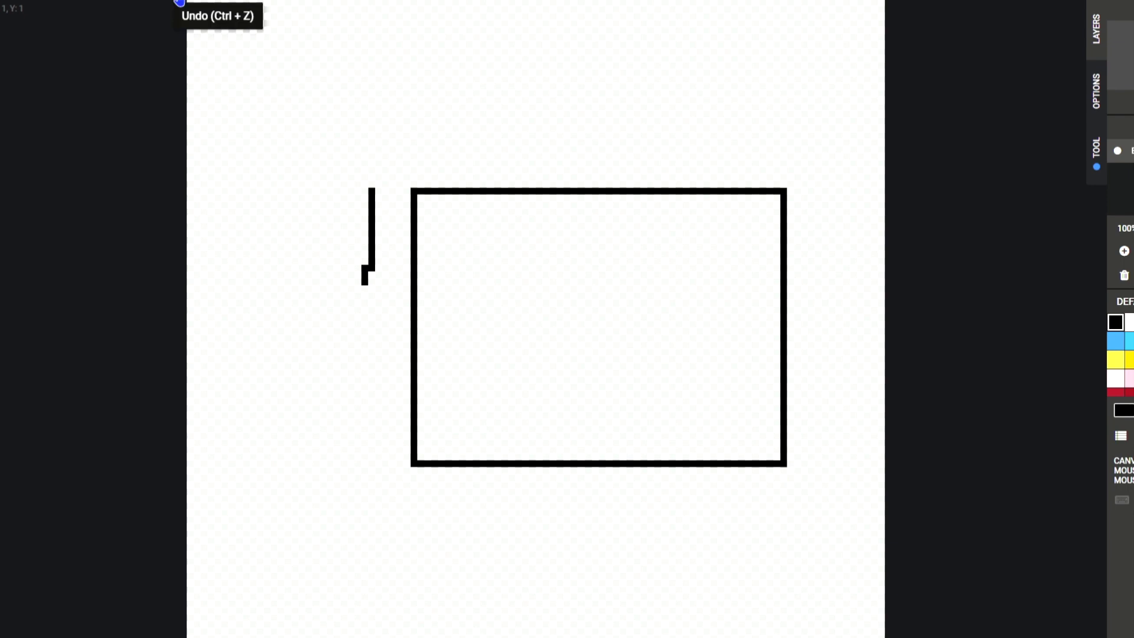
left_click(192, 7)
left_click_drag(374, 259, 372, 349)
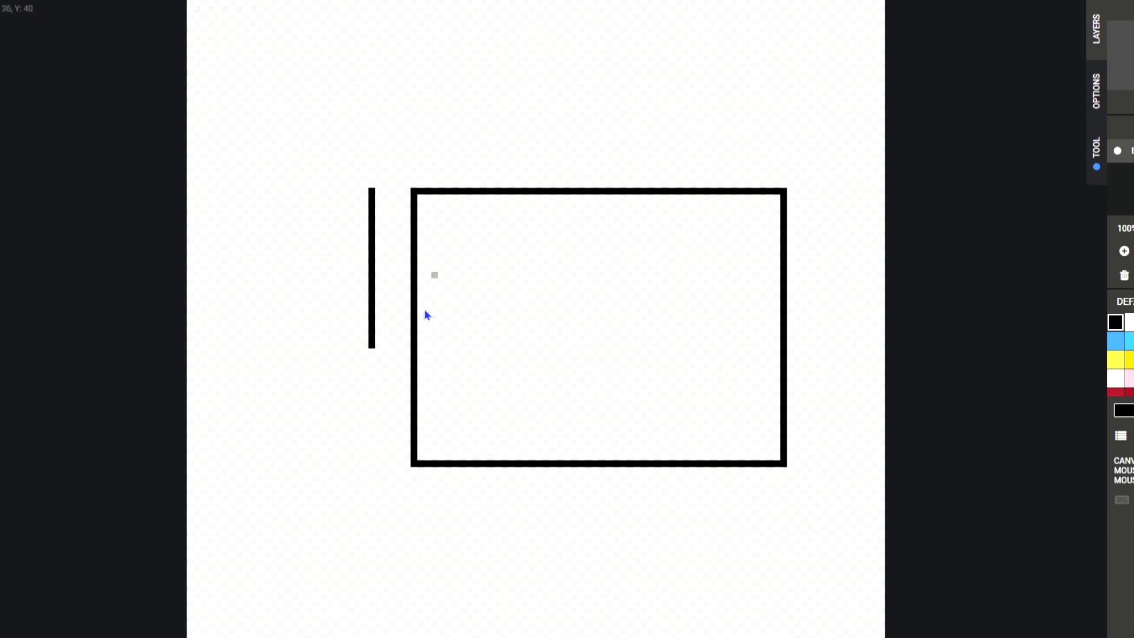
left_click(192, 7)
left_click(192, 7)
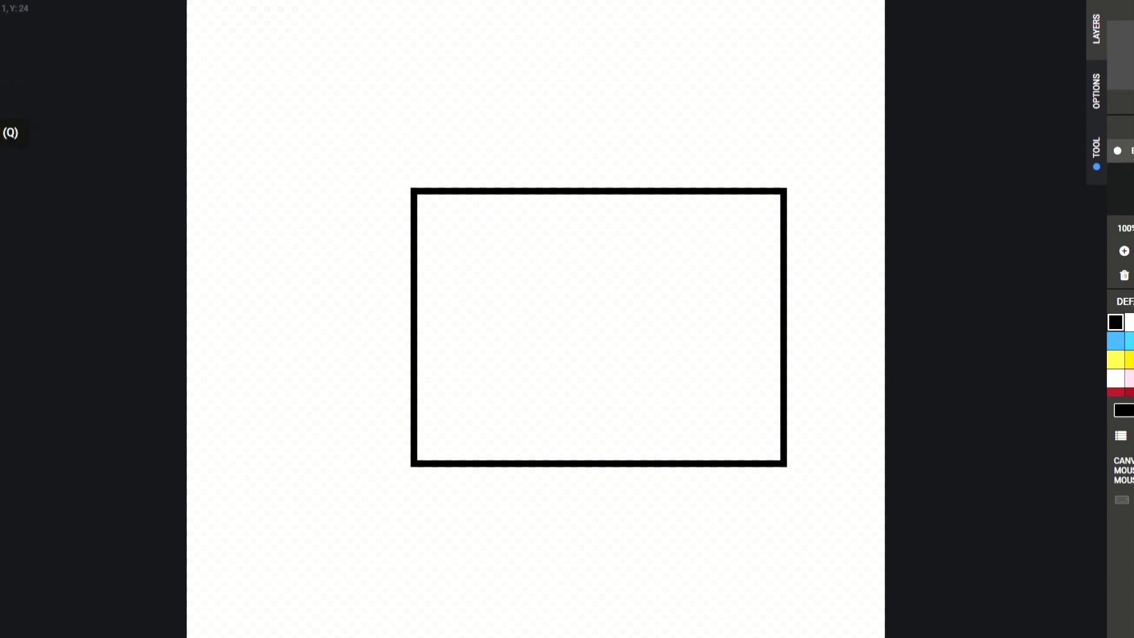
left_click_drag(410, 191, 288, 460)
key("ctrl+z")
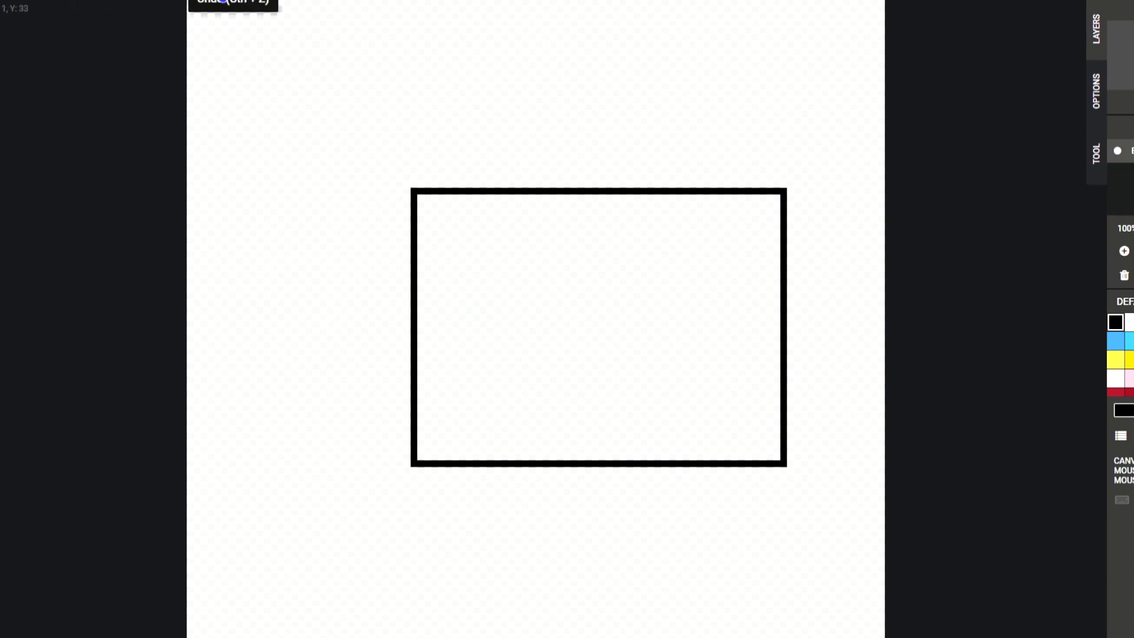
Add a narrow rectangle panel on the body's left and a thin leg rectangle below
left_click_drag(413, 191, 303, 466)
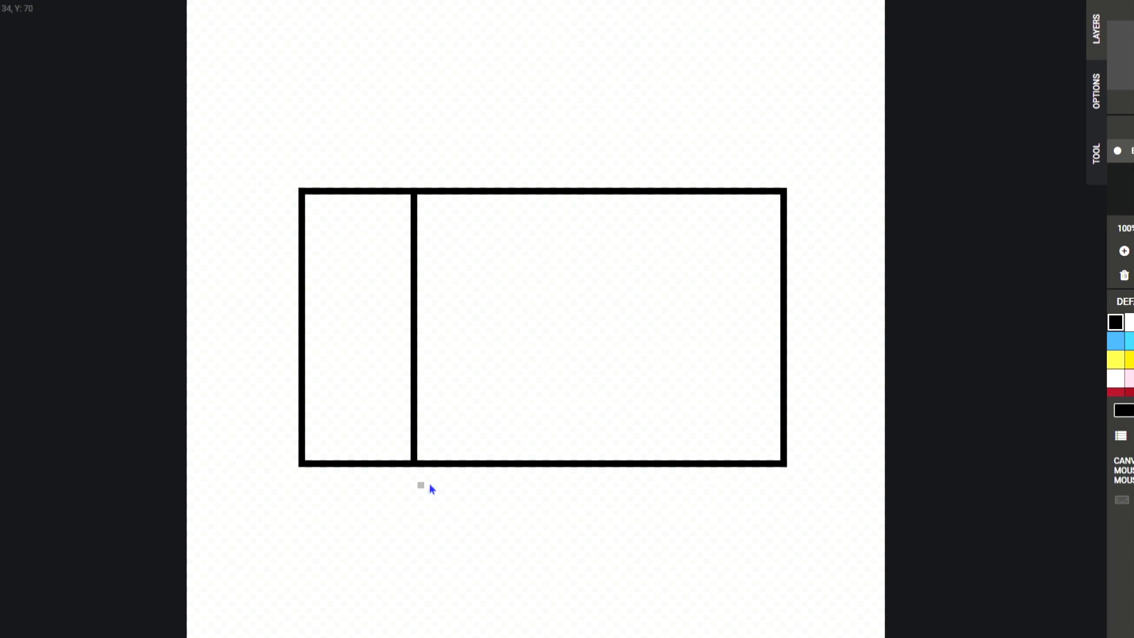
left_click_drag(441, 464, 467, 629)
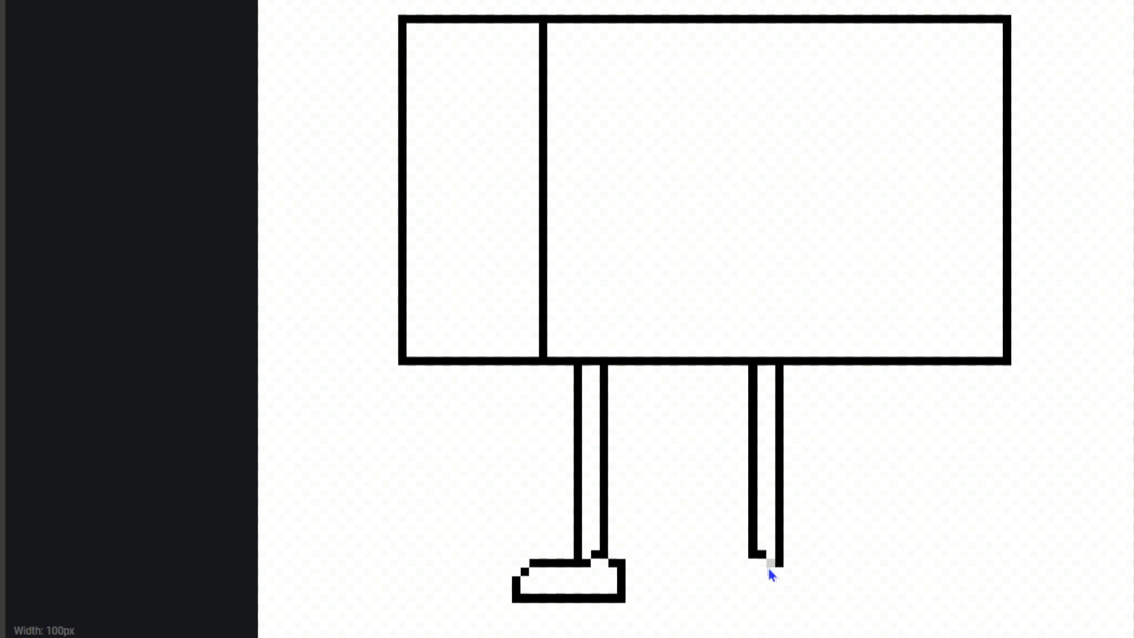
Restore the foot under the right leg and add small diagonal details inside both feet
key("ctrl+y")
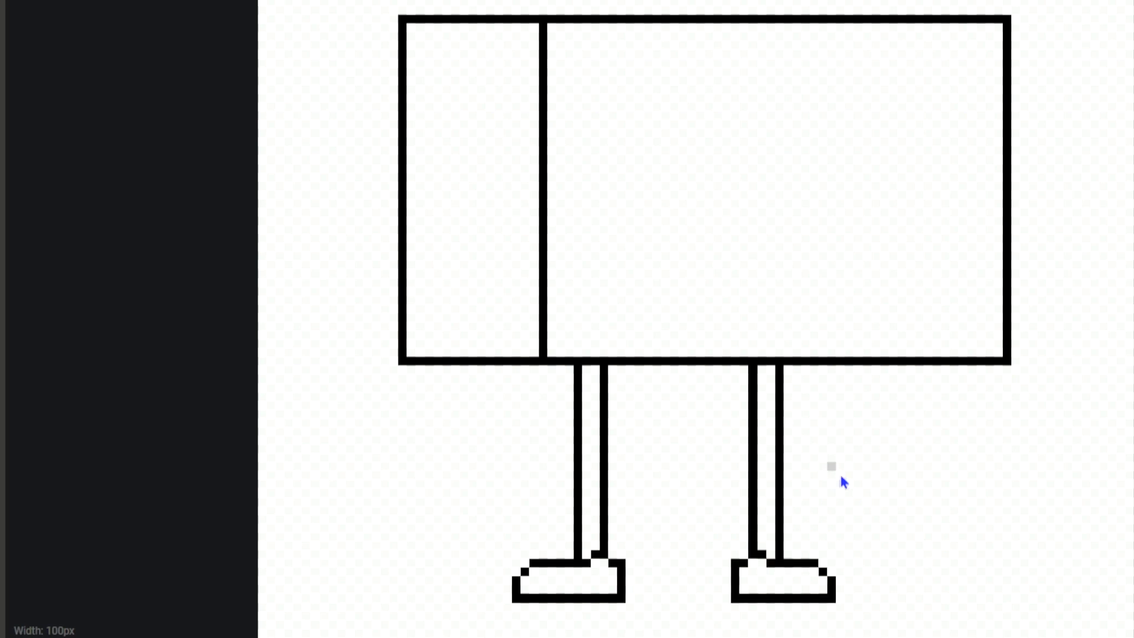
left_click_drag(806, 573, 798, 581)
left_click_drag(543, 571, 552, 580)
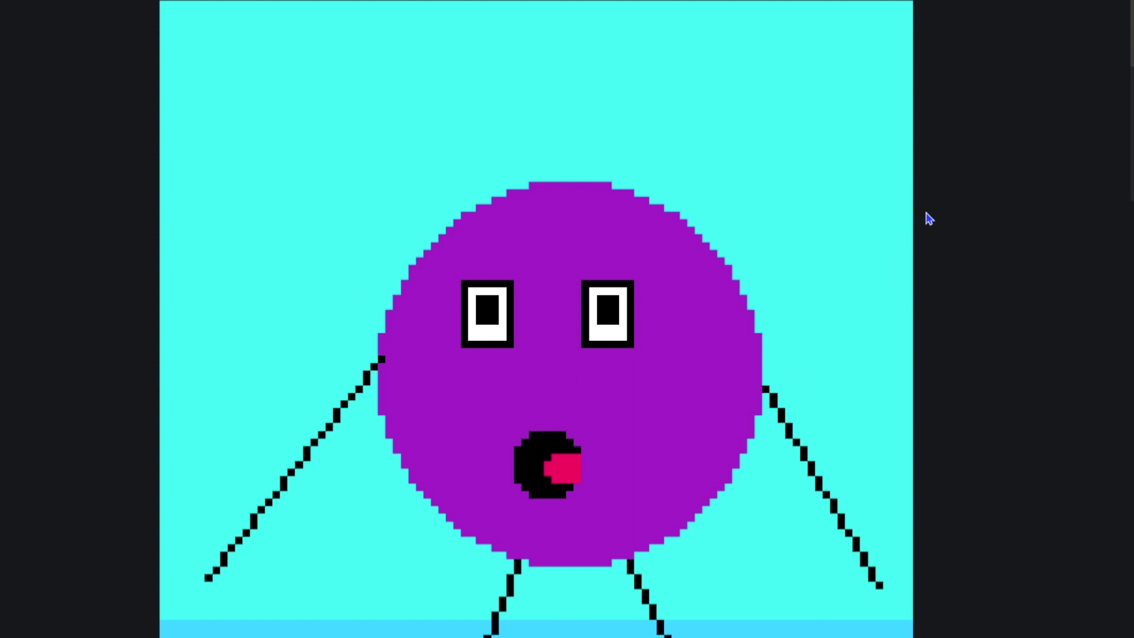
mouse_move(10, 21)
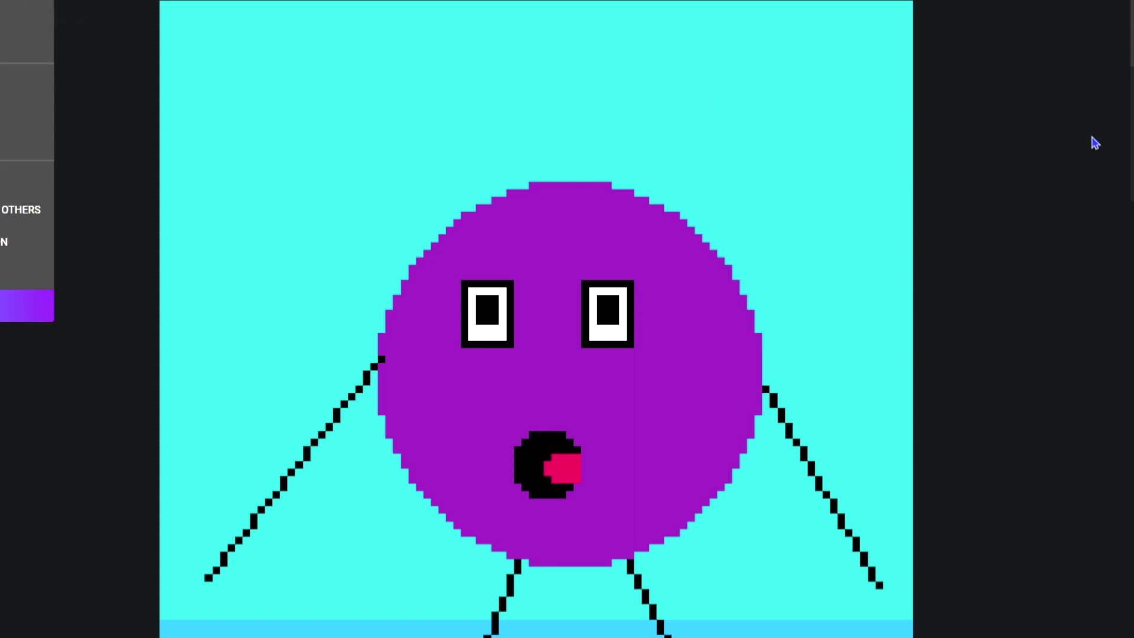